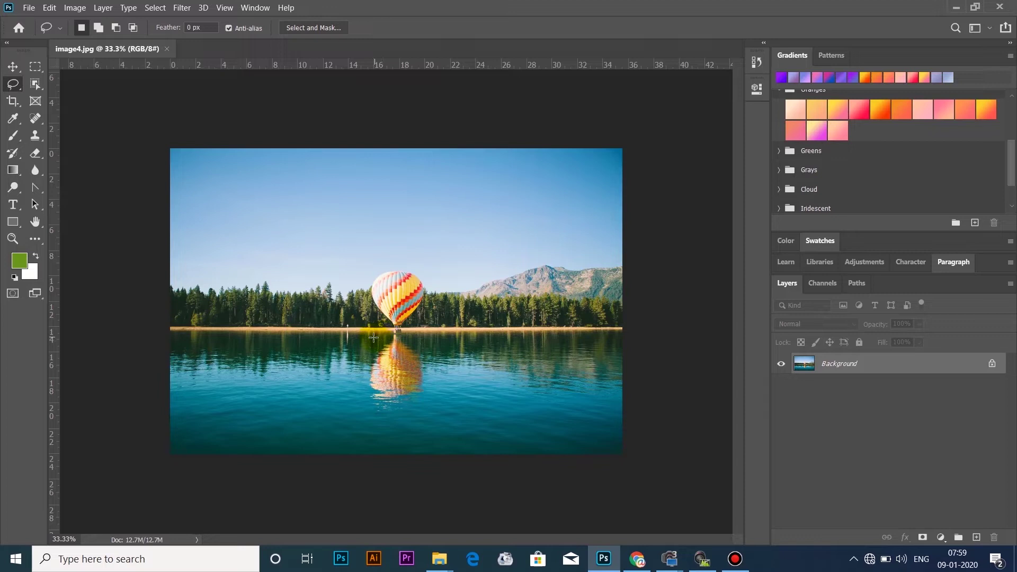
# Lasso the balloon and its reflection, then start a Content-Aware Fill from the Edit menu.
pyautogui.moveTo(377, 323)
pyautogui.mouseDown()
pyautogui.moveTo(367, 272)
pyautogui.moveTo(398, 257)
pyautogui.moveTo(422, 262)
pyautogui.moveTo(435, 286)
pyautogui.moveTo(433, 365)
pyautogui.moveTo(431, 391)
pyautogui.moveTo(410, 414)
pyautogui.moveTo(370, 418)
pyautogui.moveTo(358, 388)
pyautogui.moveTo(379, 336)
pyautogui.mouseUp()
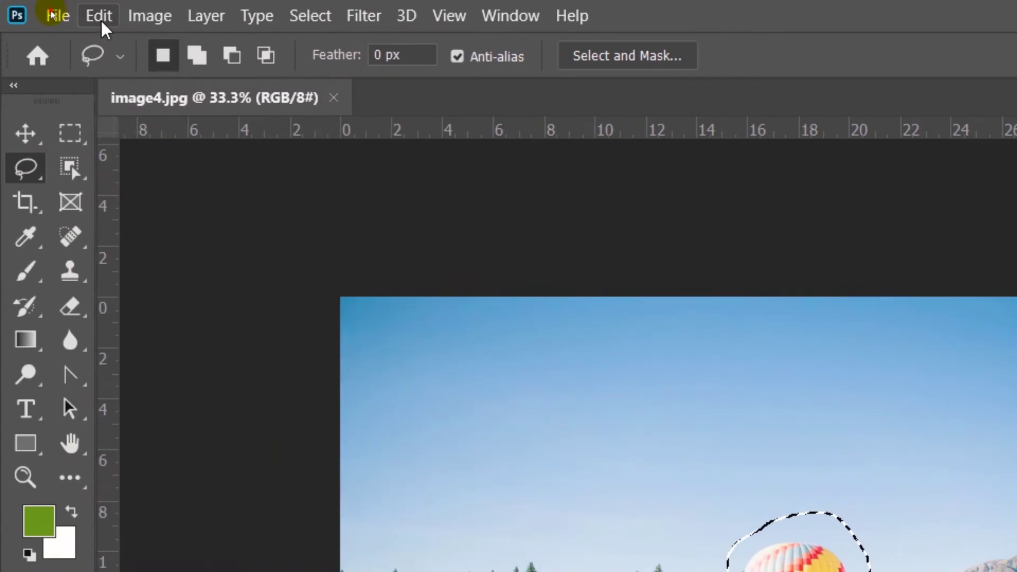
pyautogui.click(49, 8)
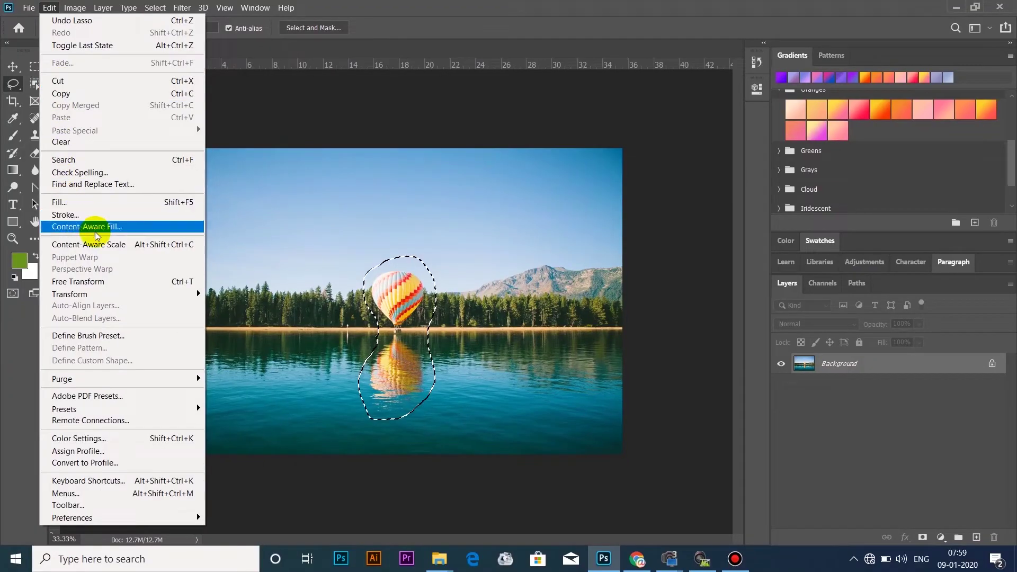
pyautogui.click(93, 227)
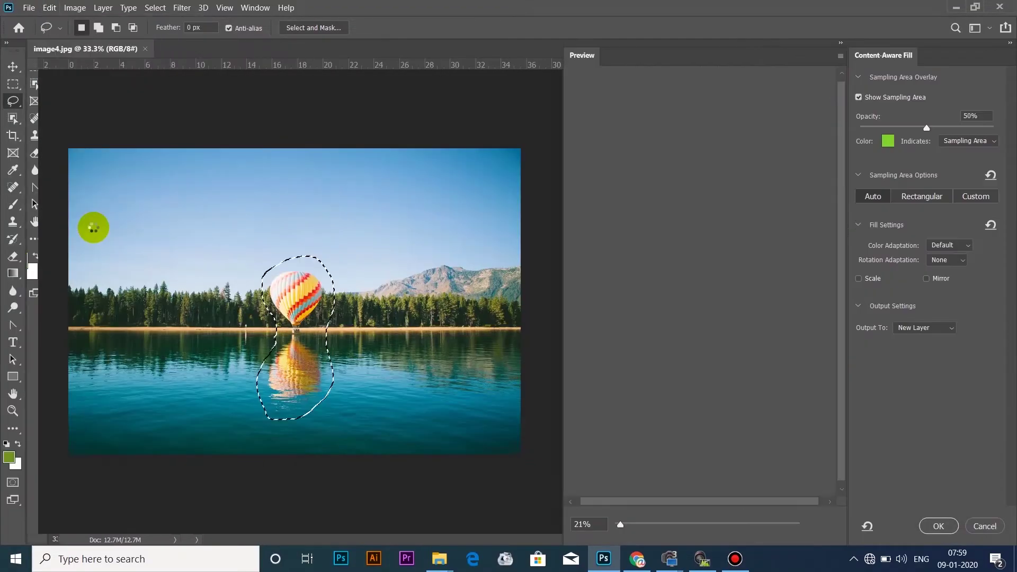
pyautogui.click(523, 218)
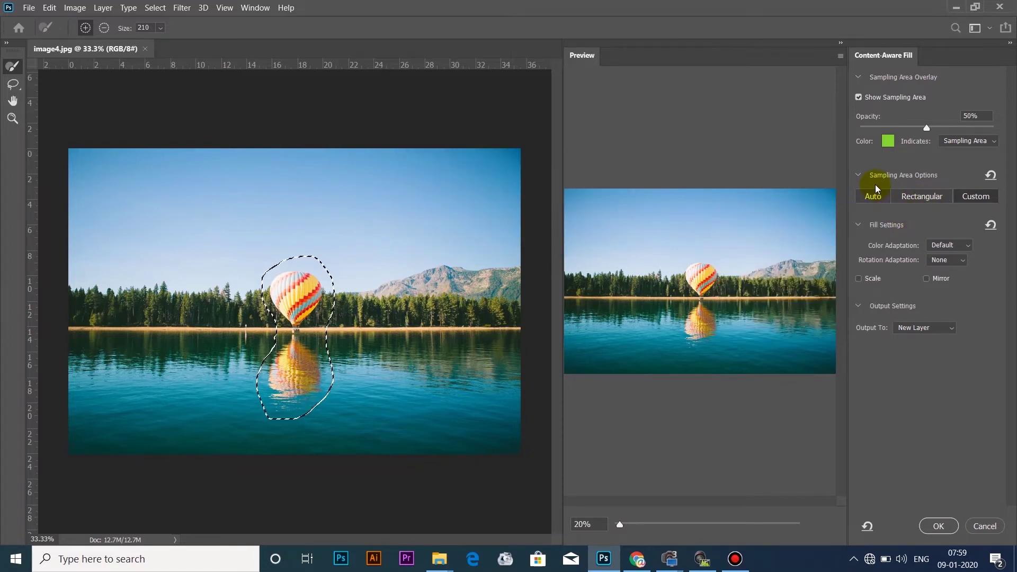
# Try Auto and Rectangular sampling, then settle on Custom sampling area.
pyautogui.click(874, 202)
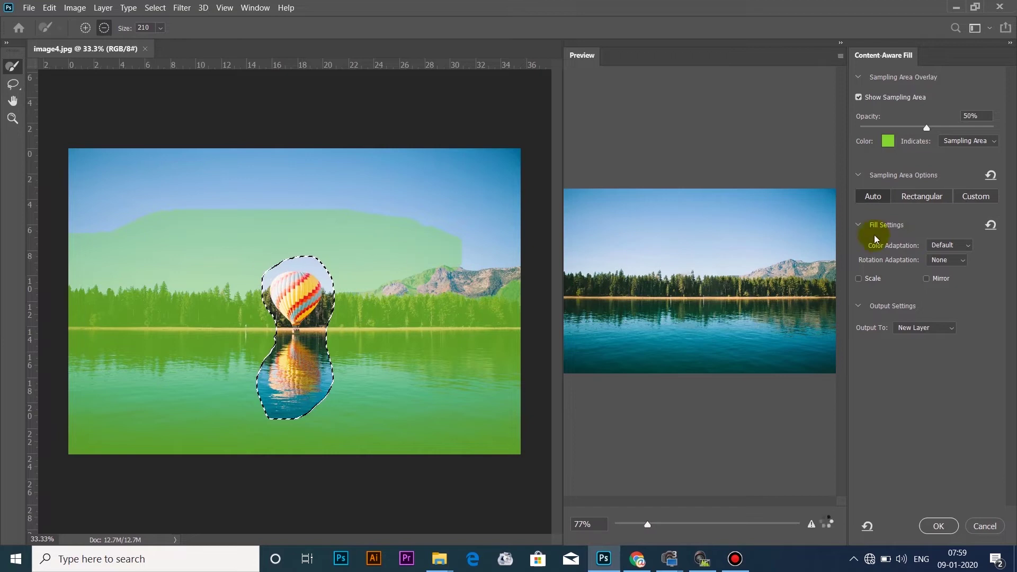
pyautogui.click(915, 200)
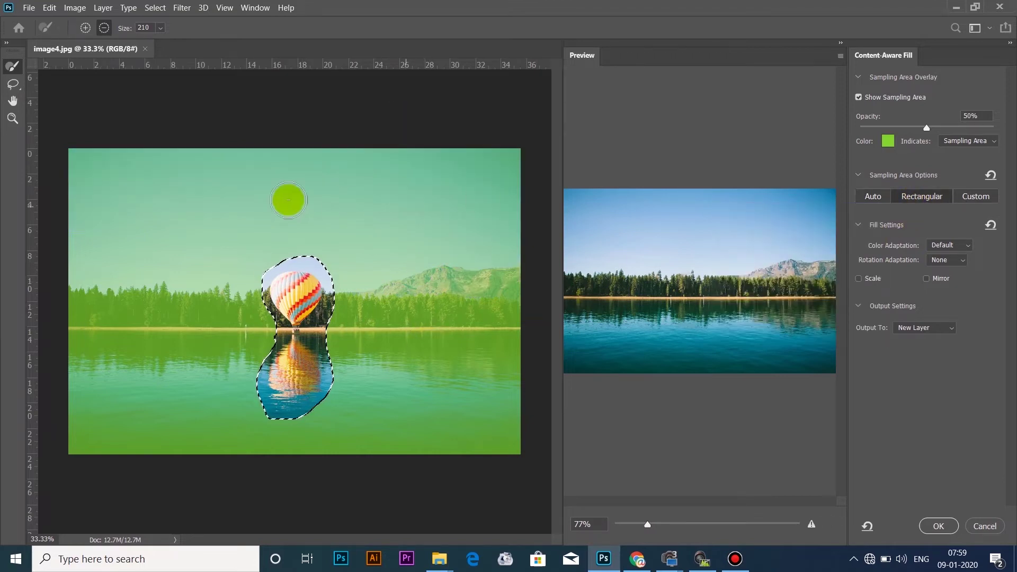
pyautogui.click(973, 200)
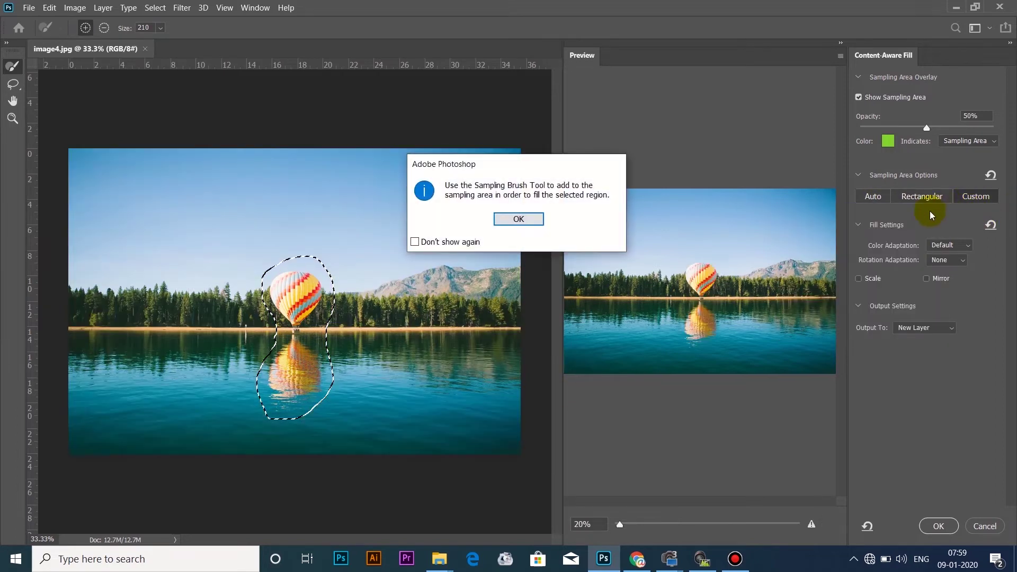
# Paint the lake, trees and sky around the balloon as sampling area and apply the fill.
pyautogui.click(519, 219)
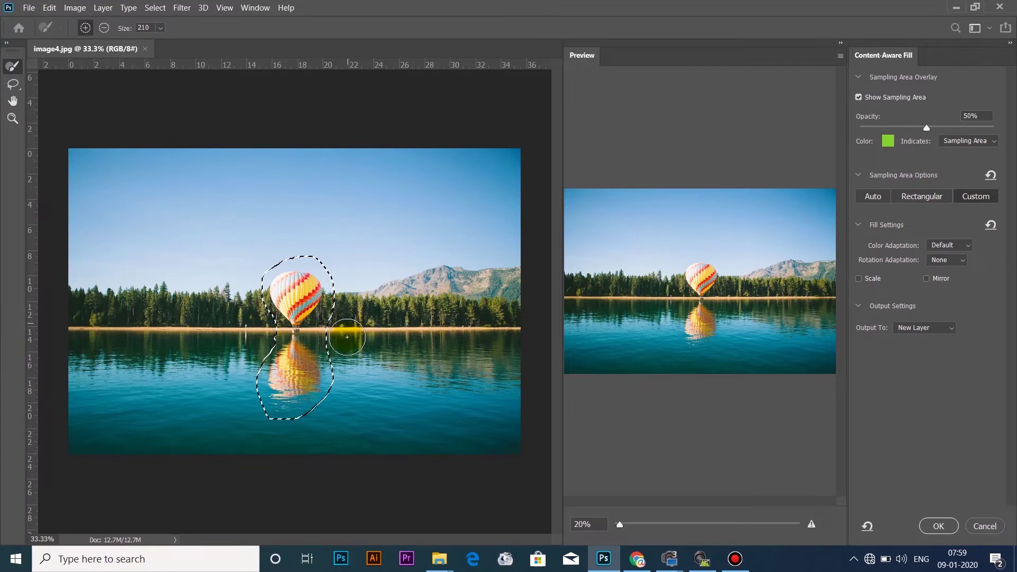
pyautogui.moveTo(346, 321)
pyautogui.mouseDown()
pyautogui.moveTo(342, 371)
pyautogui.moveTo(368, 342)
pyautogui.moveTo(347, 398)
pyautogui.moveTo(331, 409)
pyautogui.moveTo(366, 394)
pyautogui.moveTo(379, 295)
pyautogui.moveTo(368, 342)
pyautogui.moveTo(356, 265)
pyautogui.moveTo(350, 307)
pyautogui.moveTo(339, 265)
pyautogui.mouseUp()
pyautogui.moveTo(355, 317)
pyautogui.mouseDown()
pyautogui.moveTo(371, 392)
pyautogui.moveTo(383, 330)
pyautogui.moveTo(382, 392)
pyautogui.moveTo(262, 335)
pyautogui.moveTo(249, 283)
pyautogui.moveTo(247, 344)
pyautogui.moveTo(246, 271)
pyautogui.moveTo(241, 387)
pyautogui.moveTo(249, 372)
pyautogui.moveTo(235, 397)
pyautogui.moveTo(215, 382)
pyautogui.moveTo(217, 288)
pyautogui.moveTo(213, 336)
pyautogui.moveTo(249, 360)
pyautogui.moveTo(264, 337)
pyautogui.moveTo(246, 289)
pyautogui.moveTo(221, 277)
pyautogui.moveTo(316, 249)
pyautogui.mouseUp()
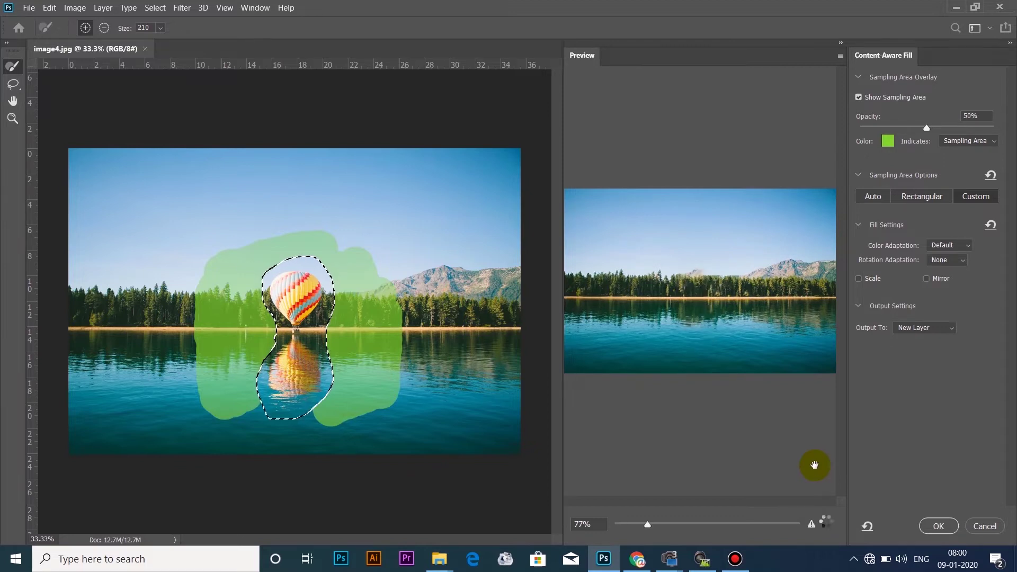
pyautogui.click(694, 316)
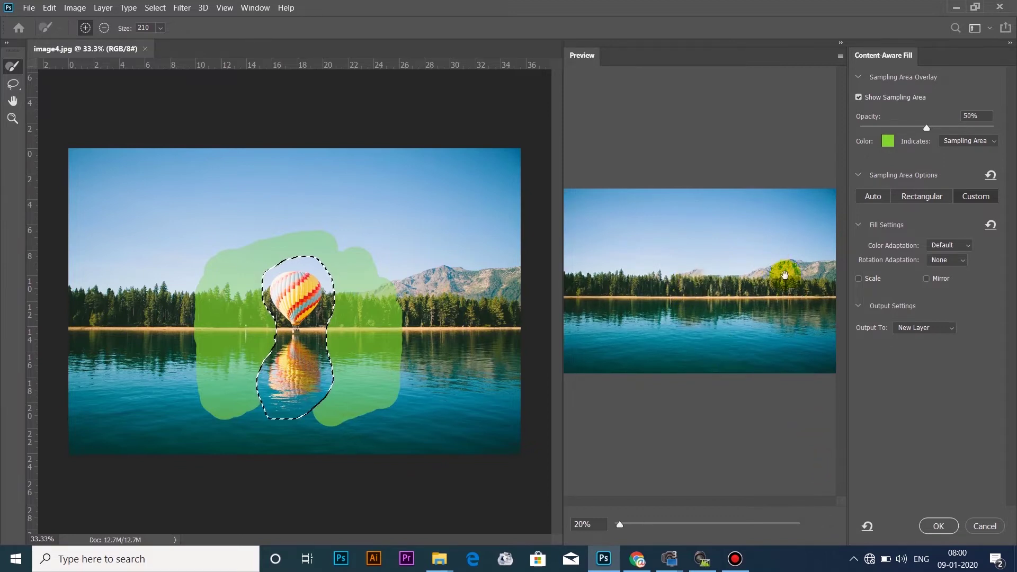
pyautogui.click(939, 526)
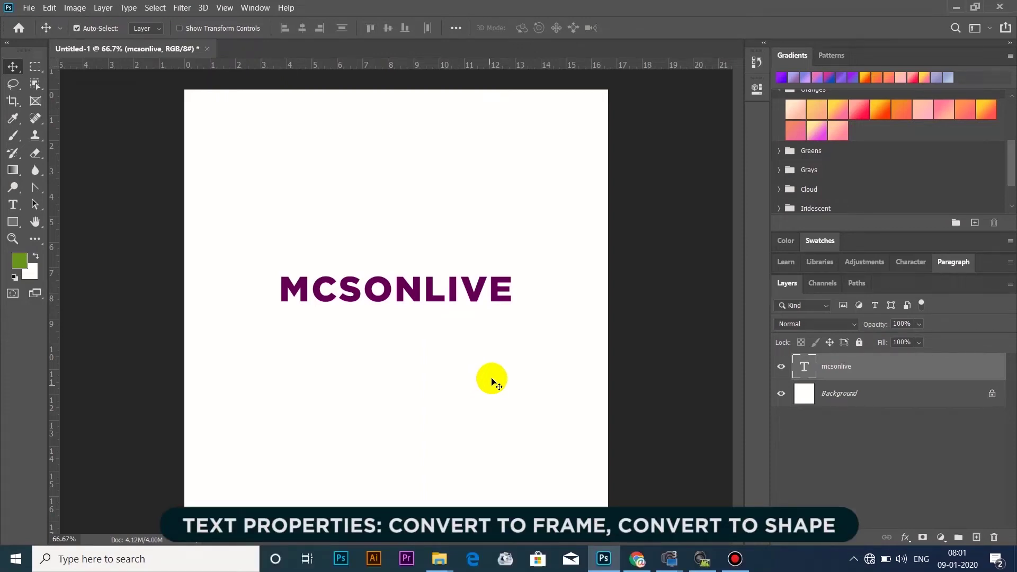
# Nudge the MCSONLIVE text down and convert it to a shape via Properties Quick Actions.
pyautogui.moveTo(467, 289); pyautogui.dragTo(463, 302)
pyautogui.click(757, 89)
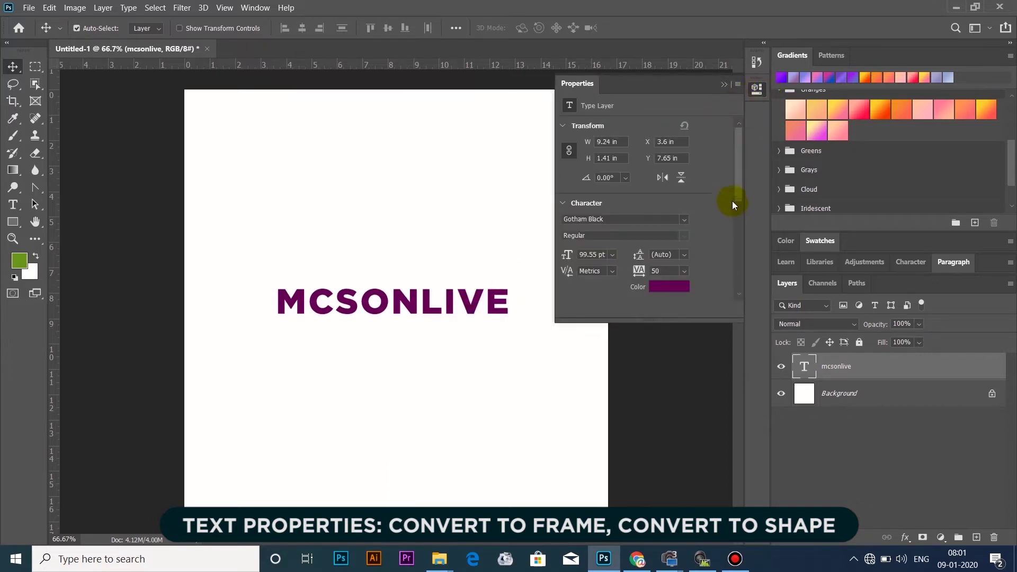
pyautogui.moveTo(736, 192); pyautogui.dragTo(732, 288)
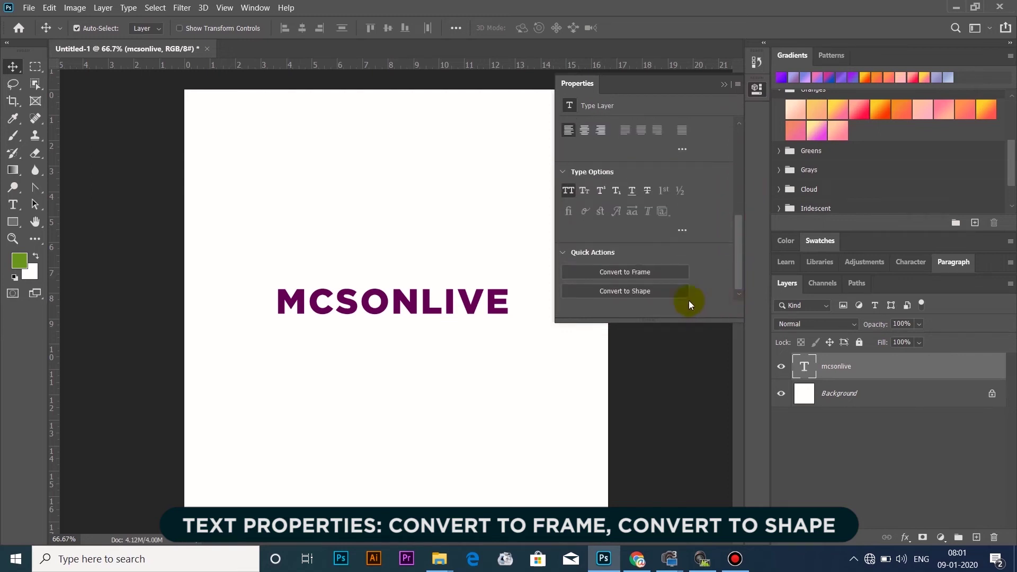
pyautogui.click(627, 294)
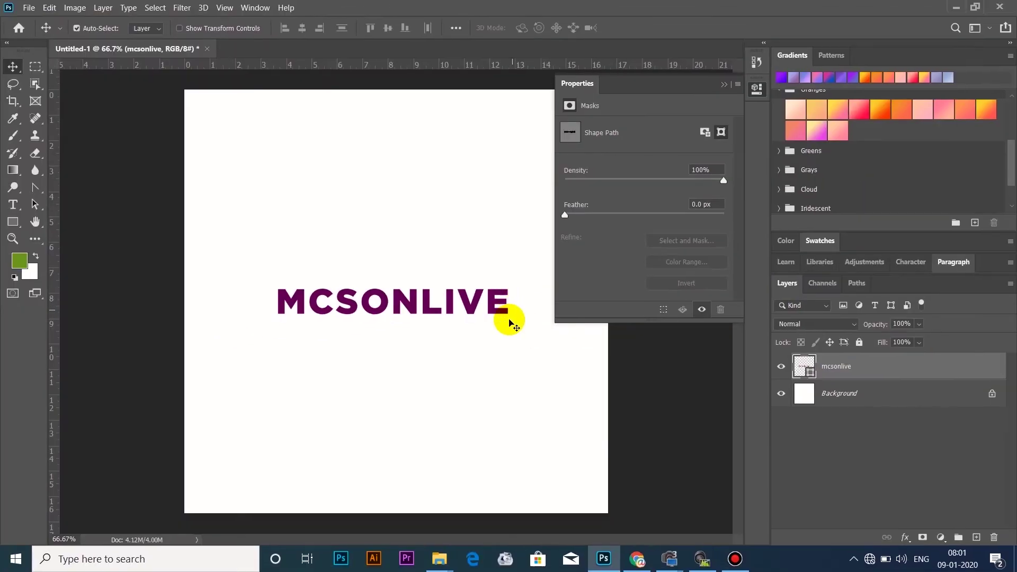
# Reposition the MCSONLIVE shape and scale it up to about 133%.
pyautogui.moveTo(477, 302); pyautogui.dragTo(536, 268)
pyautogui.hotkey('ctrl', 't')
pyautogui.press('Return')
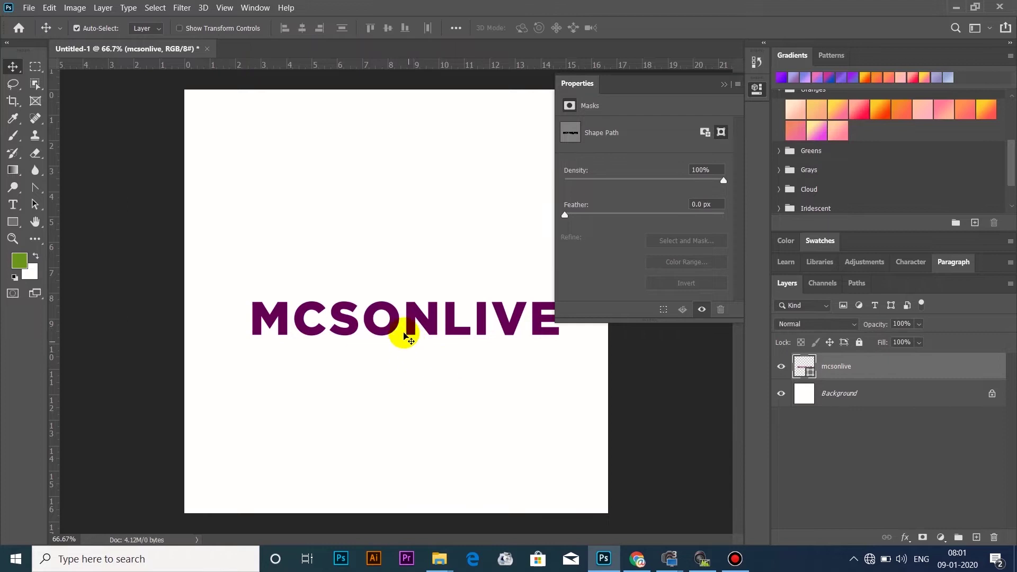
# Draw a purple rectangle above the text and move MCSONLIVE about 32 px down.
pyautogui.click(13, 222)
pyautogui.moveTo(323, 174); pyautogui.dragTo(392, 224)
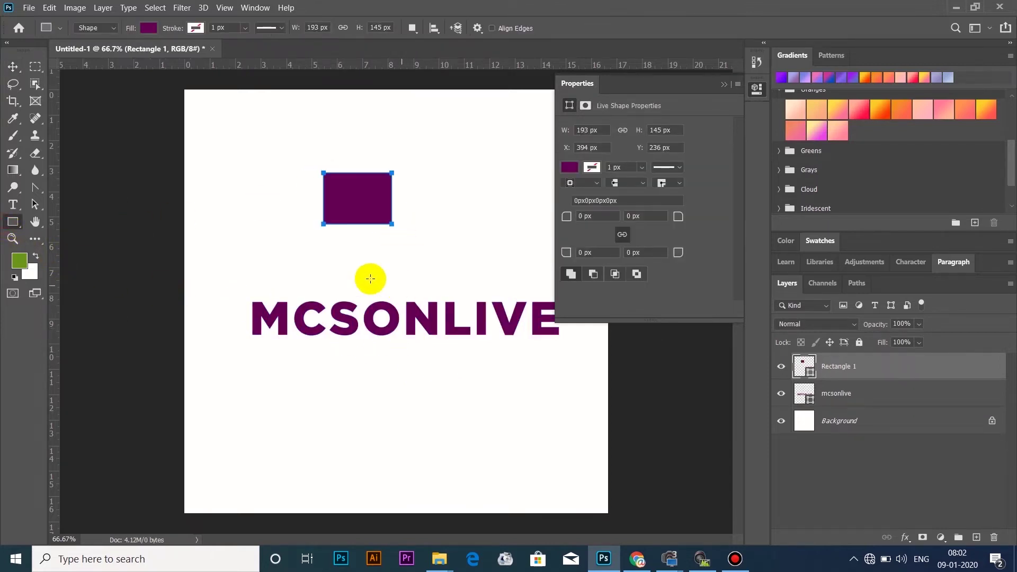
pyautogui.click(18, 69)
pyautogui.moveTo(311, 329)
pyautogui.mouseDown()
pyautogui.moveTo(303, 344)
pyautogui.moveTo(313, 345)
pyautogui.mouseUp()
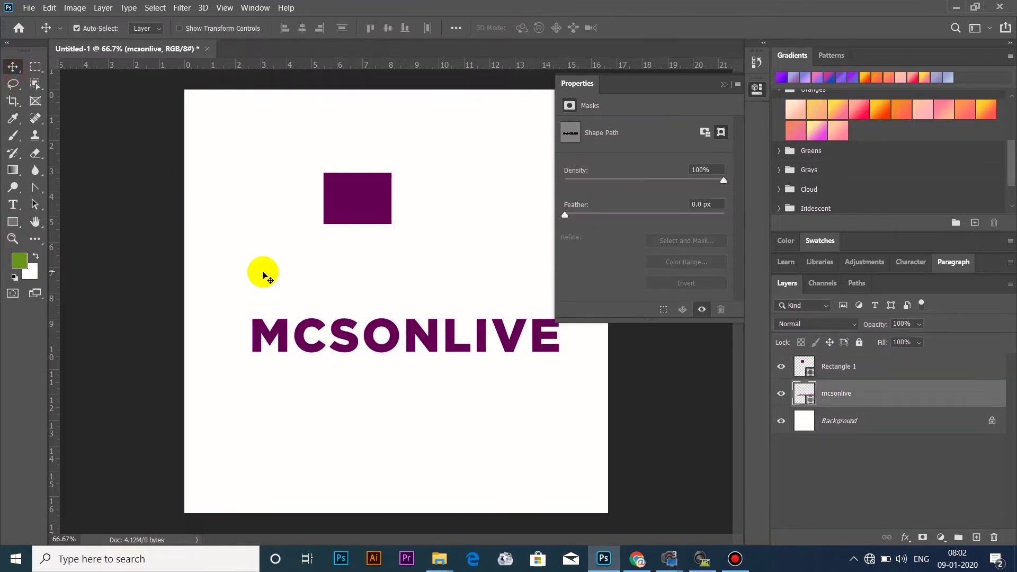
# Reshape the letter O's inner contour by pulling a curve handle from its anchor.
pyautogui.press('a')
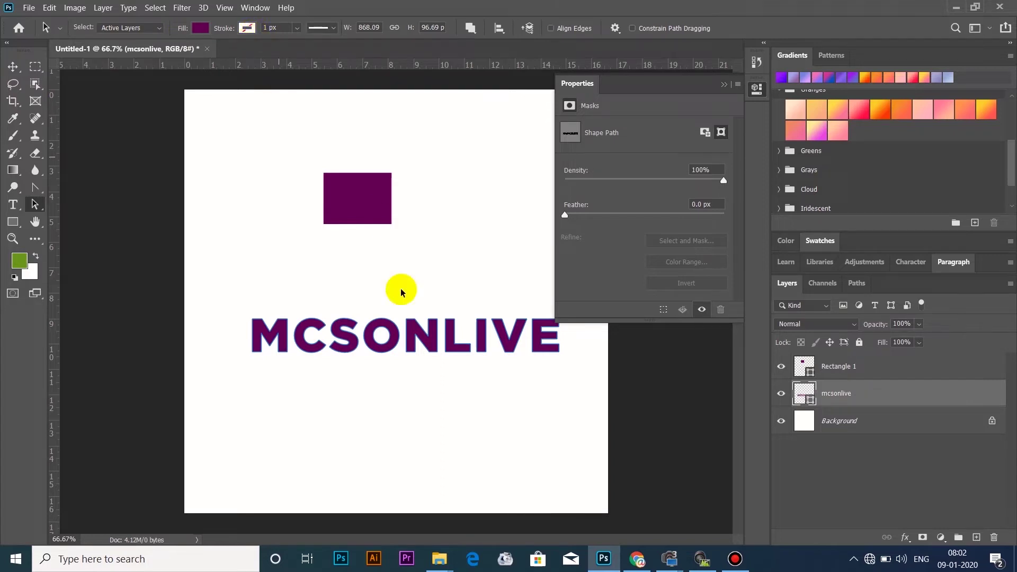
pyautogui.click(382, 347)
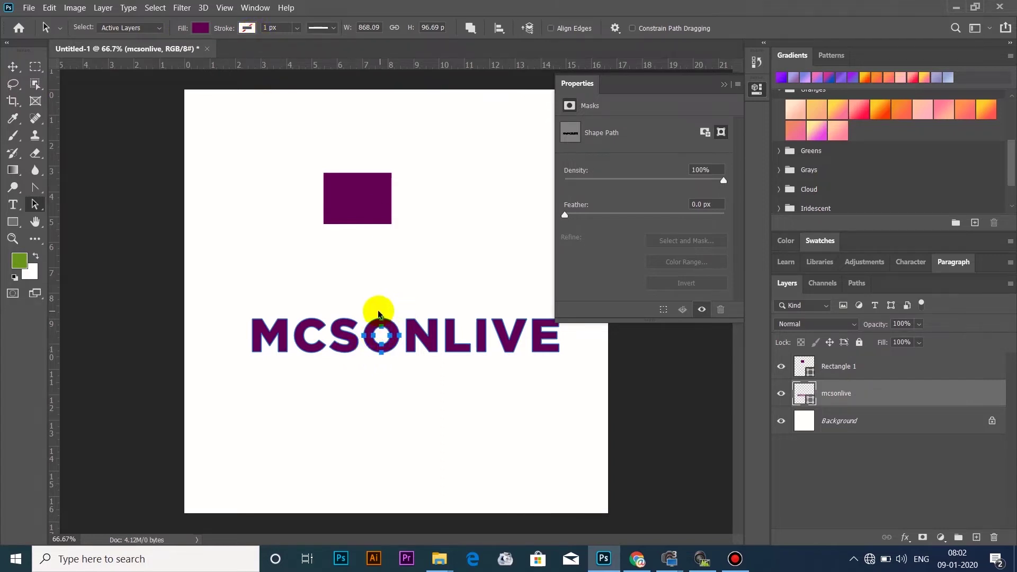
pyautogui.hotkey('ctrl', 'alt')
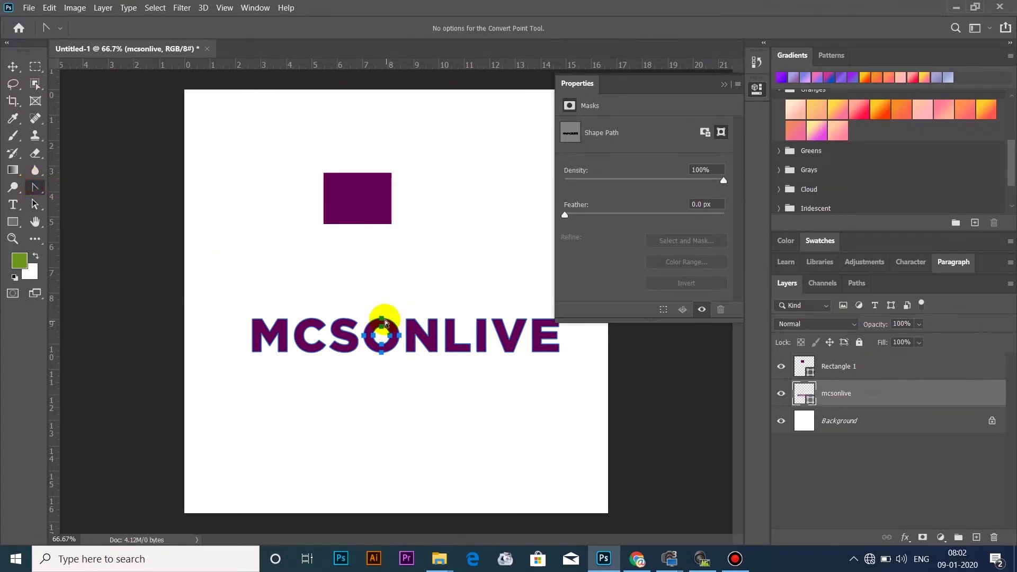
pyautogui.moveTo(382, 321); pyautogui.dragTo(398, 309)
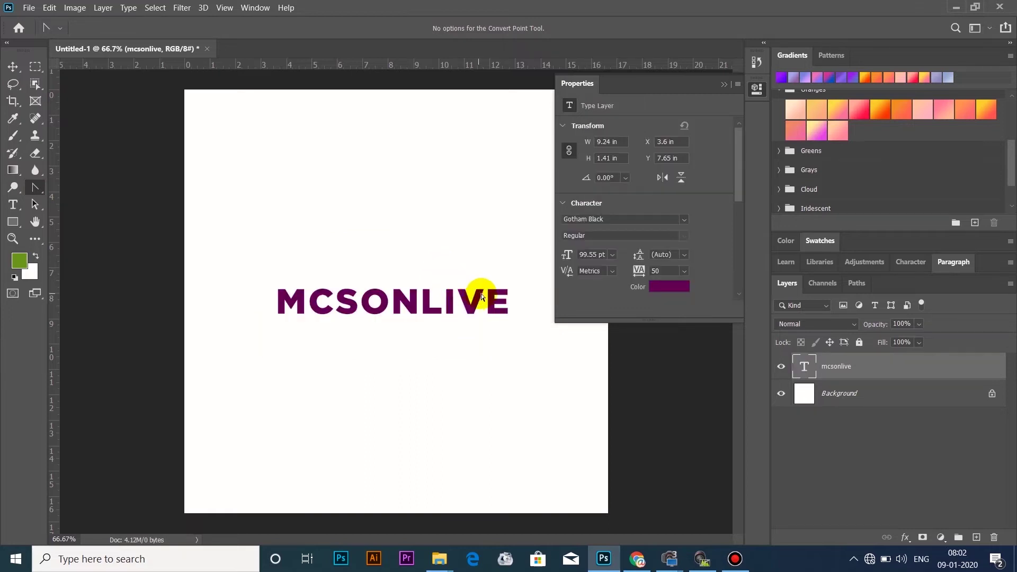
# Convert the MCSONLIVE text into a frame named mcsonlive.
pyautogui.moveTo(738, 158); pyautogui.dragTo(738, 248)
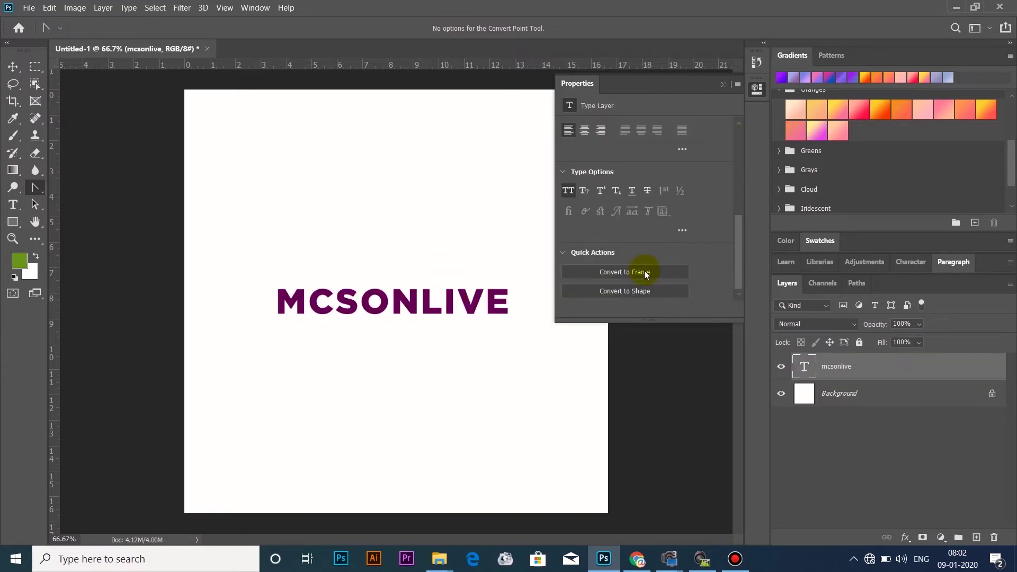
pyautogui.click(612, 277)
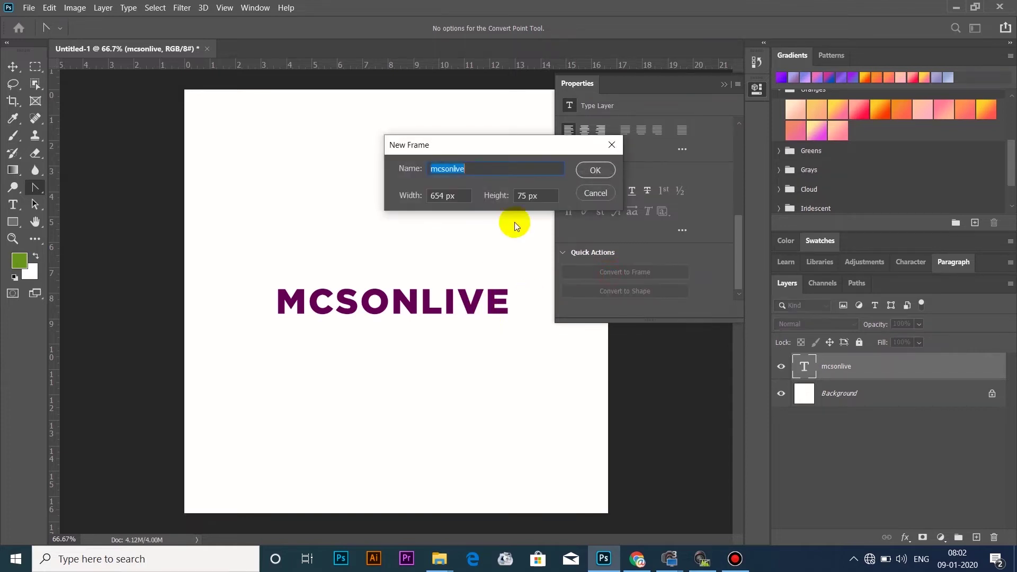
pyautogui.click(591, 167)
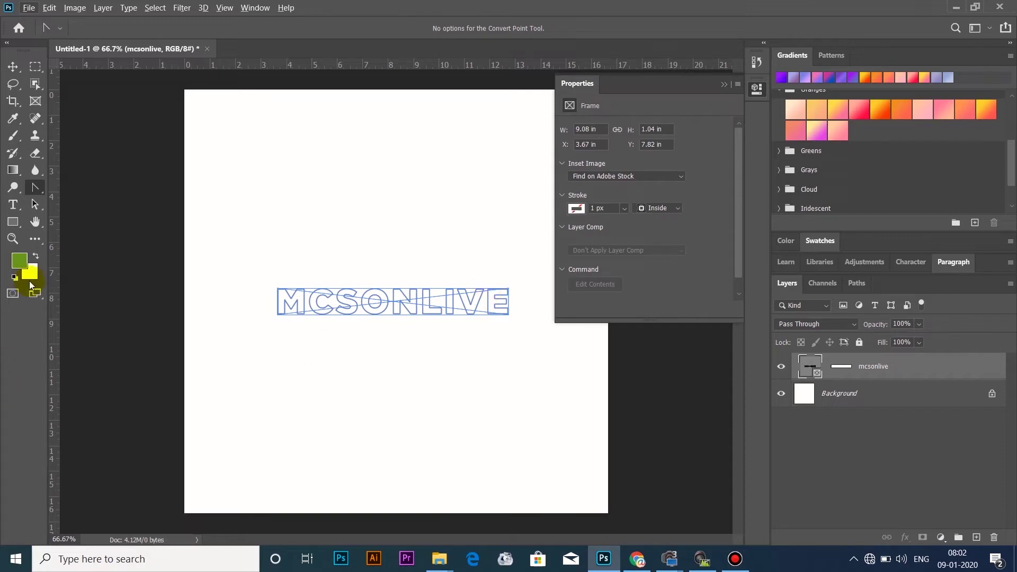
# Place image4 as an embedded file inside the MCSONLIVE frame.
pyautogui.click(34, 14)
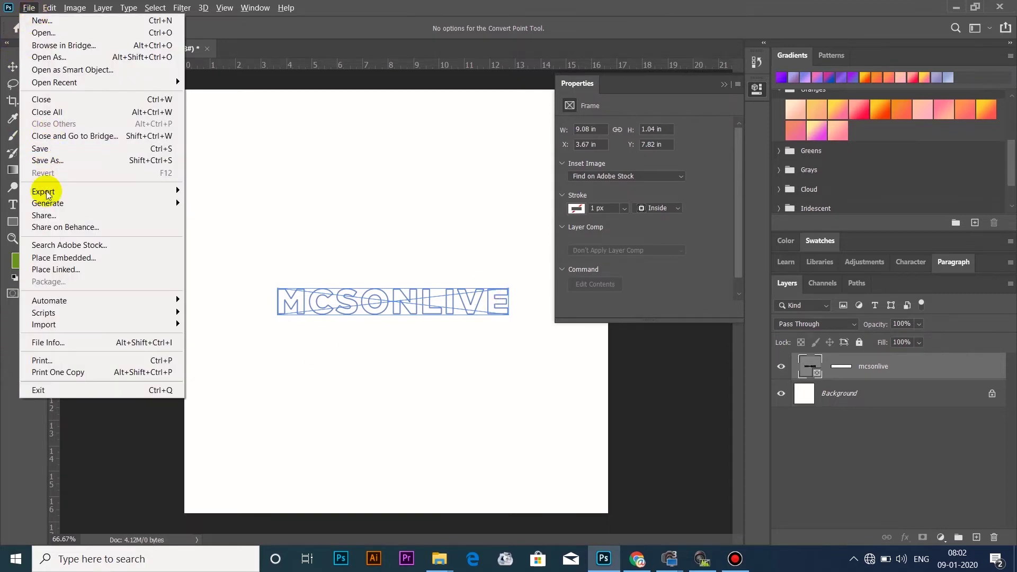
pyautogui.click(66, 257)
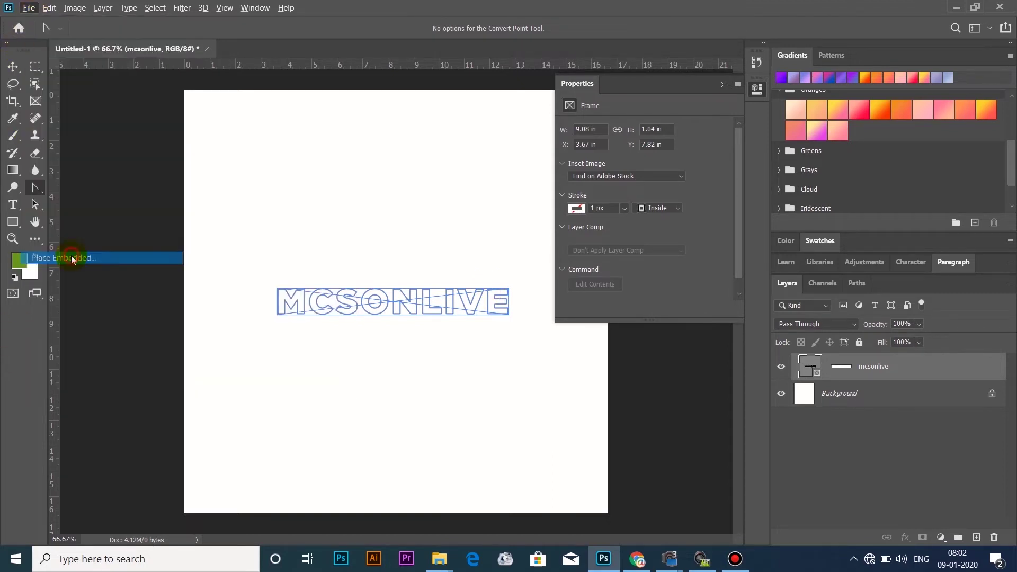
pyautogui.doubleClick(382, 111)
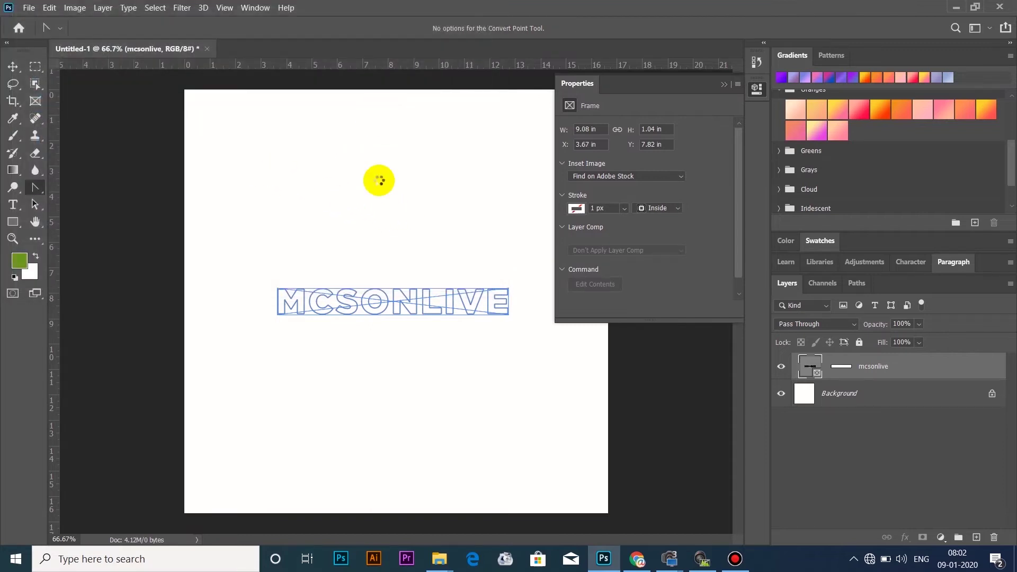
pyautogui.click(371, 179)
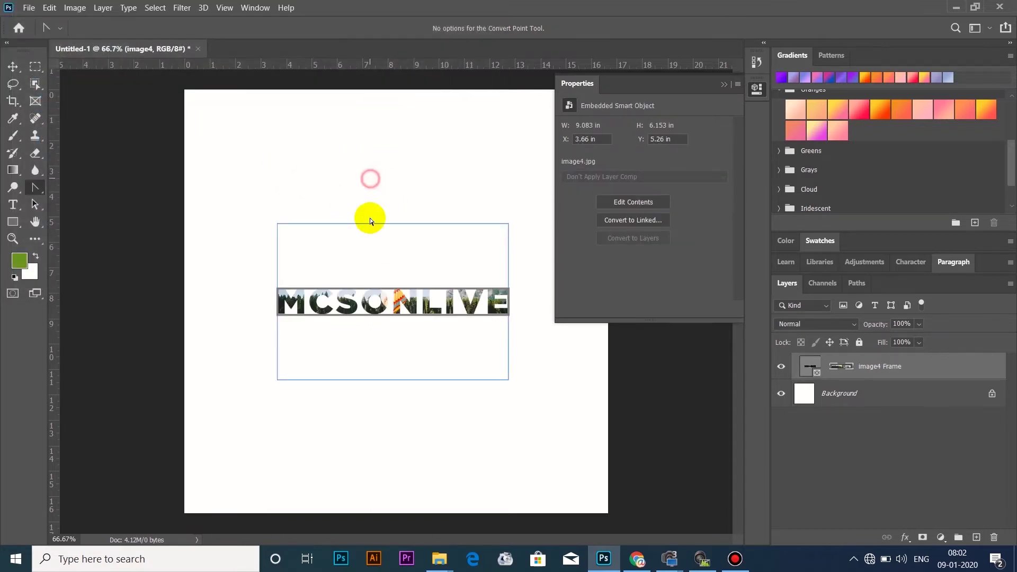
pyautogui.scroll(3, 403, 319)
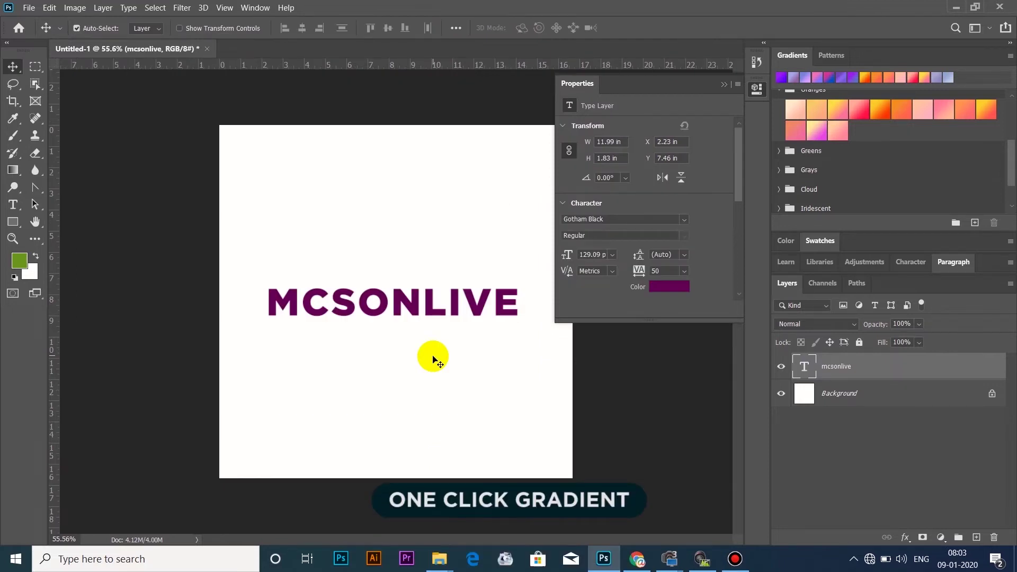
# Nudge the text and apply orange, red-orange-yellow, pink-peach and red-pink gradient overlays.
pyautogui.moveTo(431, 307); pyautogui.dragTo(432, 317)
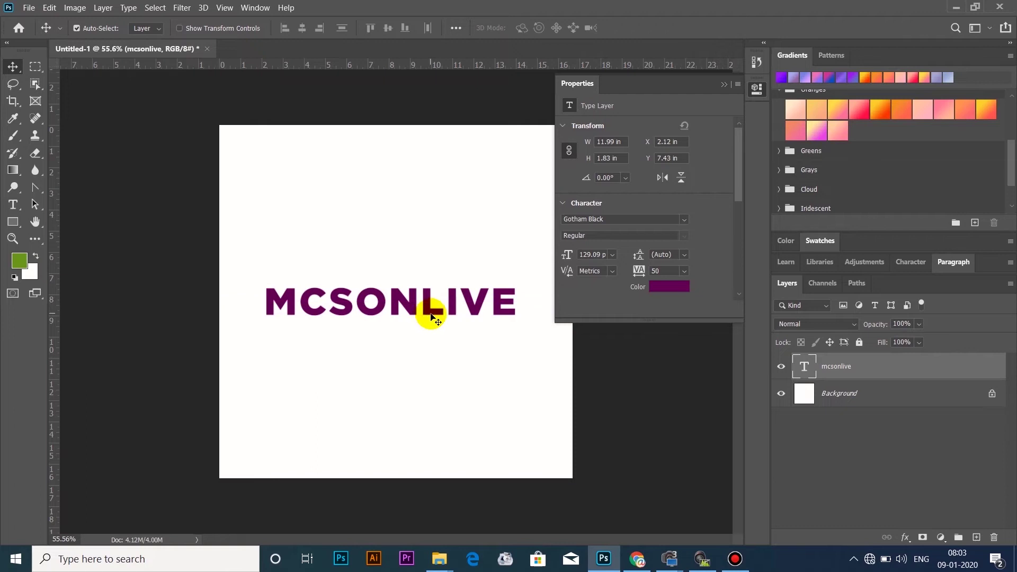
pyautogui.click(793, 56)
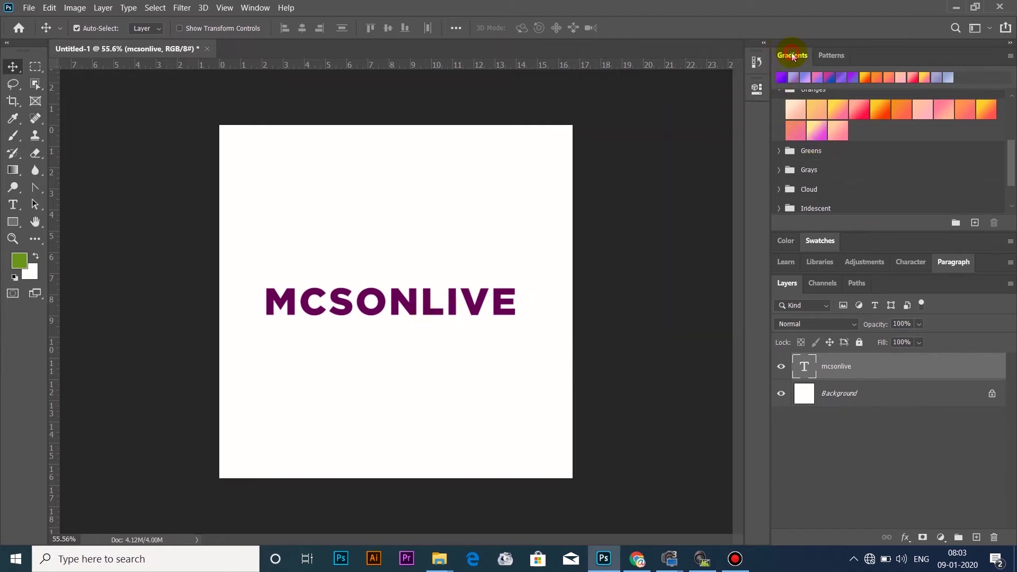
pyautogui.click(837, 115)
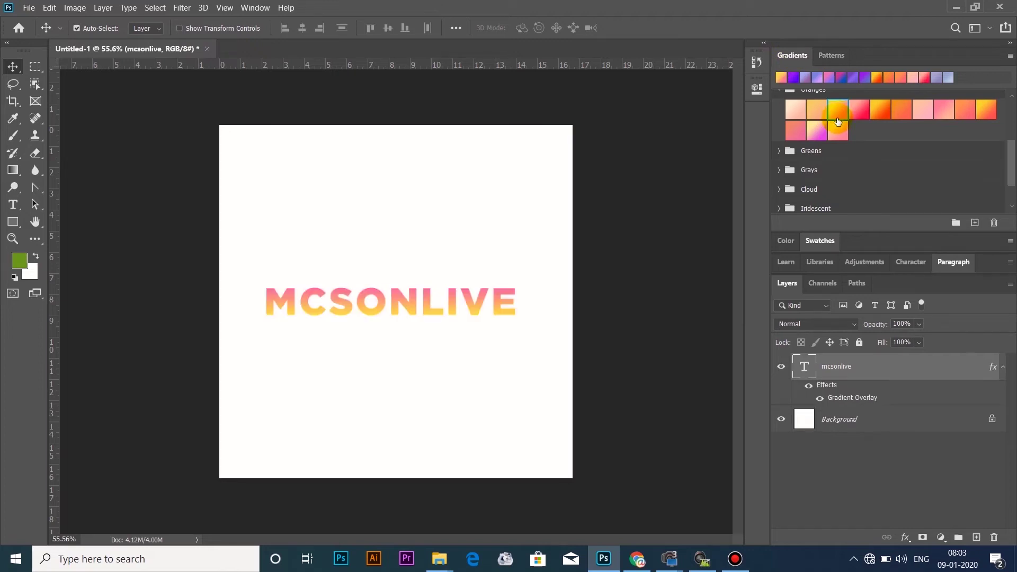
pyautogui.click(876, 115)
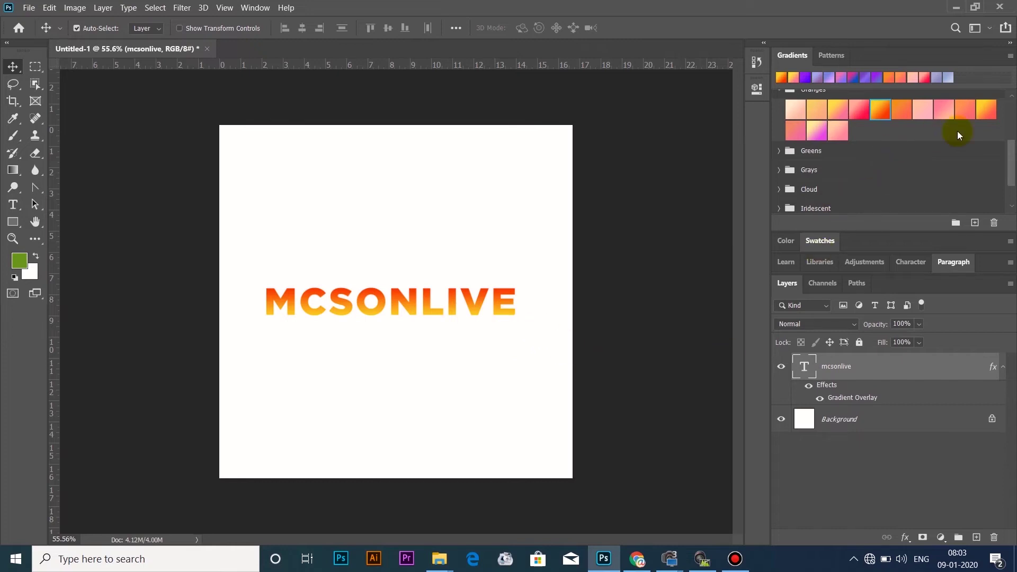
pyautogui.moveTo(986, 110); pyautogui.dragTo(840, 138)
pyautogui.click(839, 135)
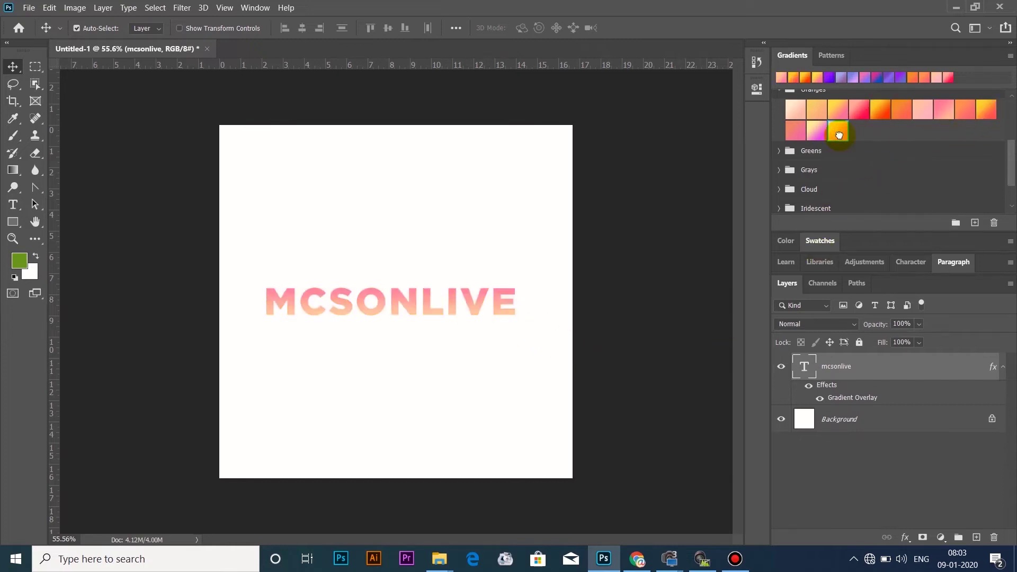
pyautogui.click(819, 109)
pyautogui.click(858, 110)
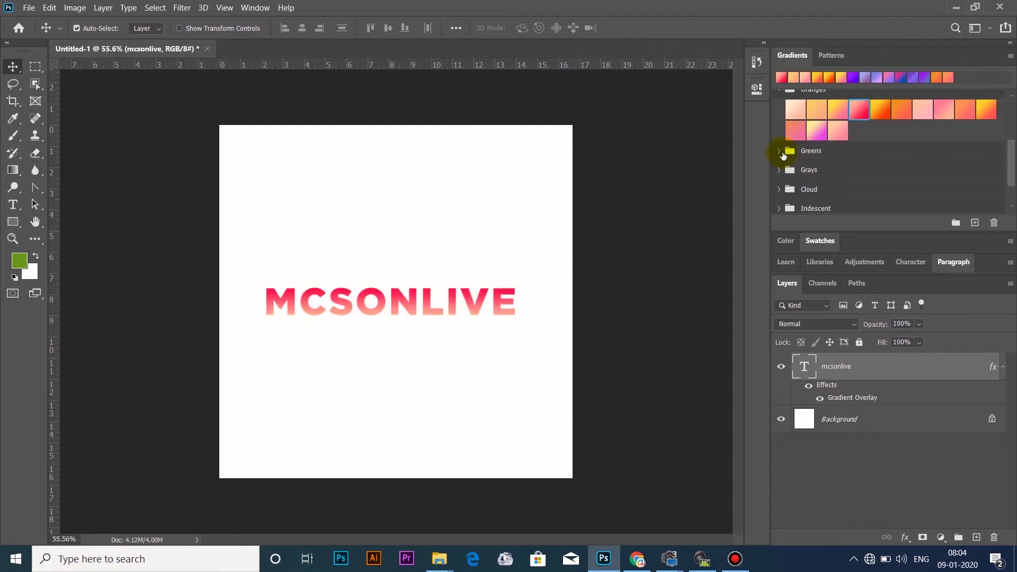
# Try a cyan gradient from Greens, then dark grey and black from Grays, and expand Pastels.
pyautogui.click(783, 156)
pyautogui.scroll(-3, 819, 181)
pyautogui.click(819, 180)
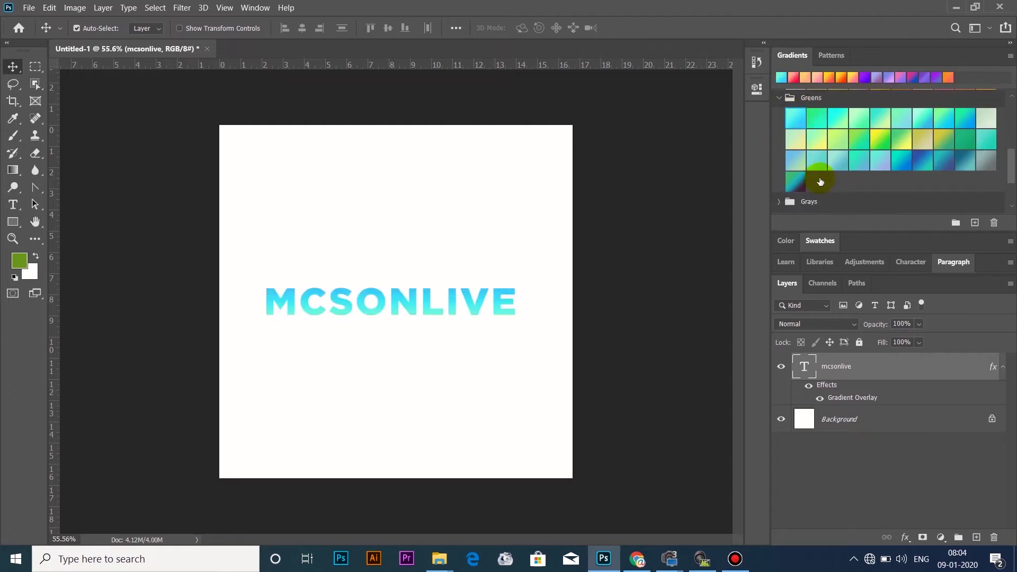
pyautogui.scroll(-1, 816, 183)
pyautogui.click(781, 180)
pyautogui.scroll(-2, 800, 178)
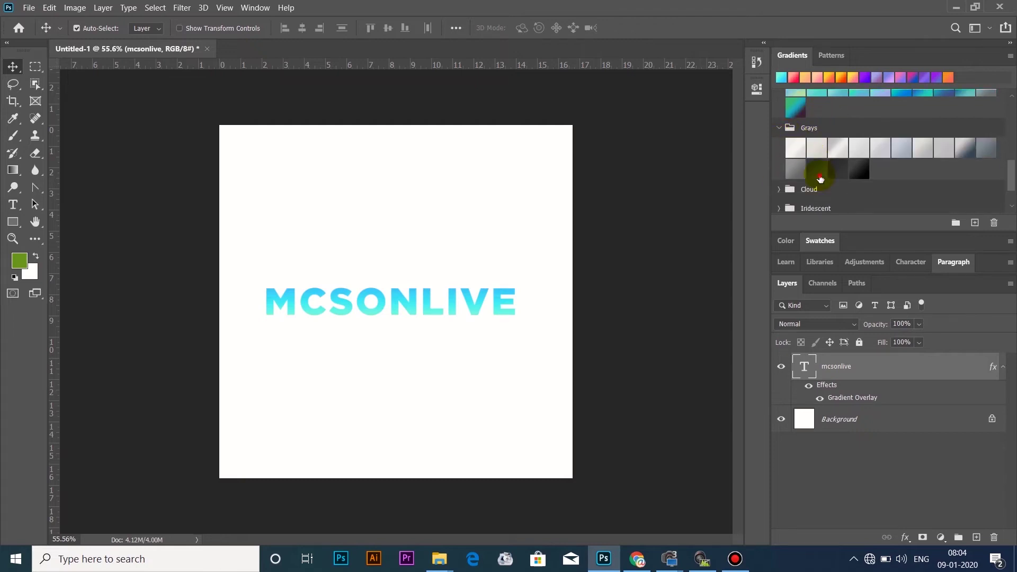
pyautogui.click(843, 175)
pyautogui.click(855, 177)
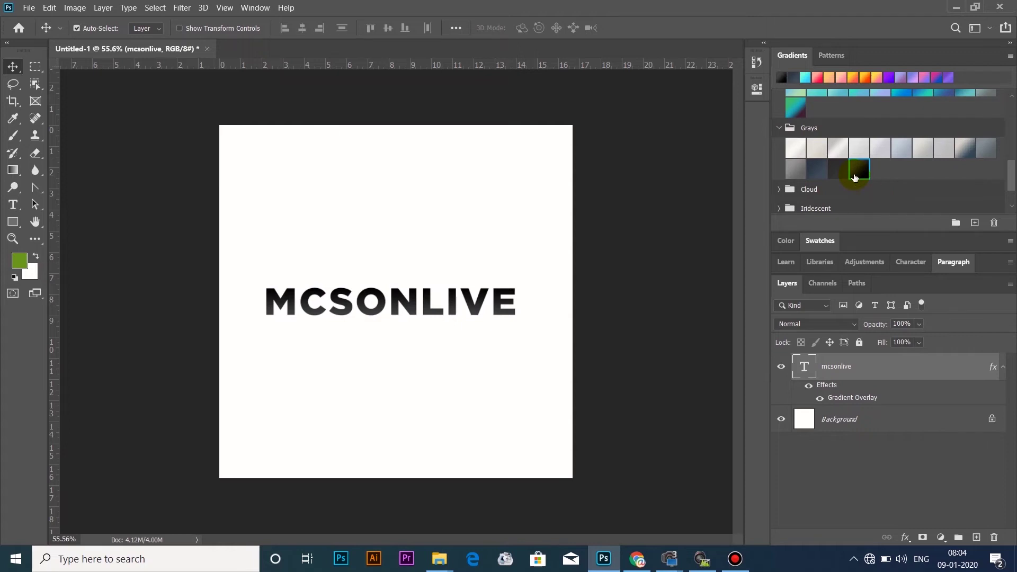
pyautogui.scroll(-2, 1012, 179)
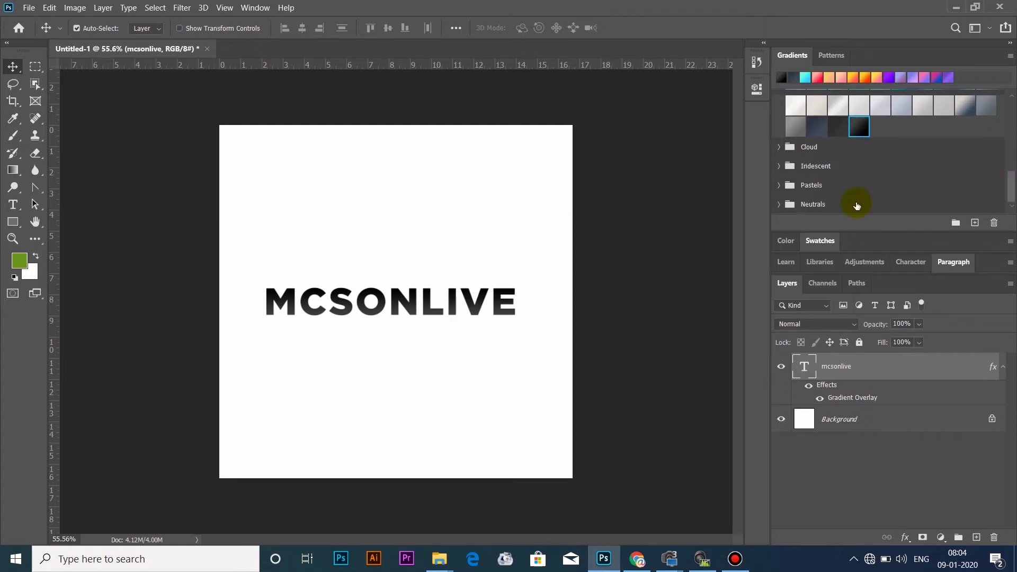
pyautogui.click(779, 184)
# Try lavender pastel gradients on the text, then draw a red-to-yellow gradient rectangle above it.
pyautogui.click(813, 203)
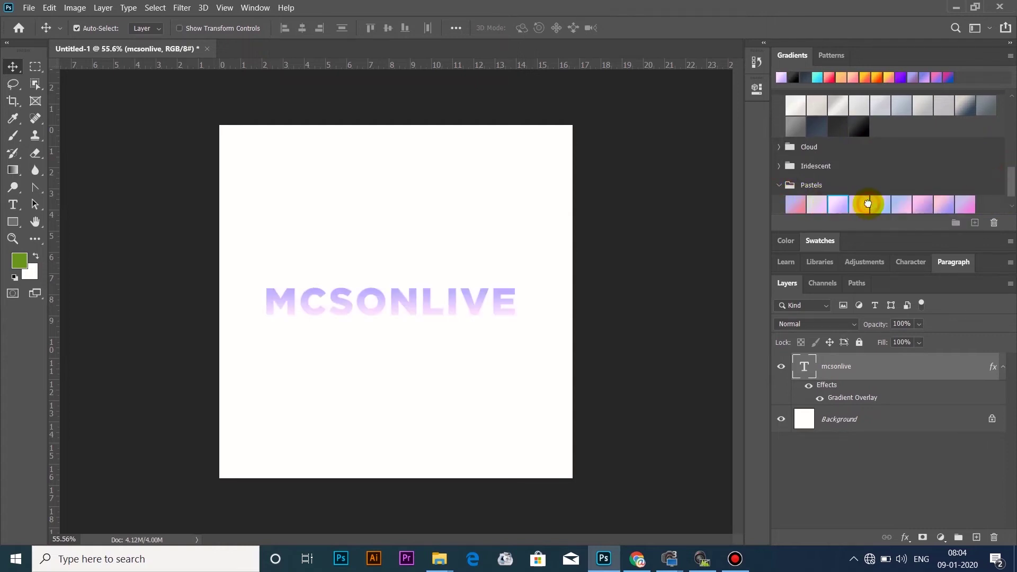
pyautogui.click(859, 204)
pyautogui.moveTo(294, 170); pyautogui.dragTo(408, 230)
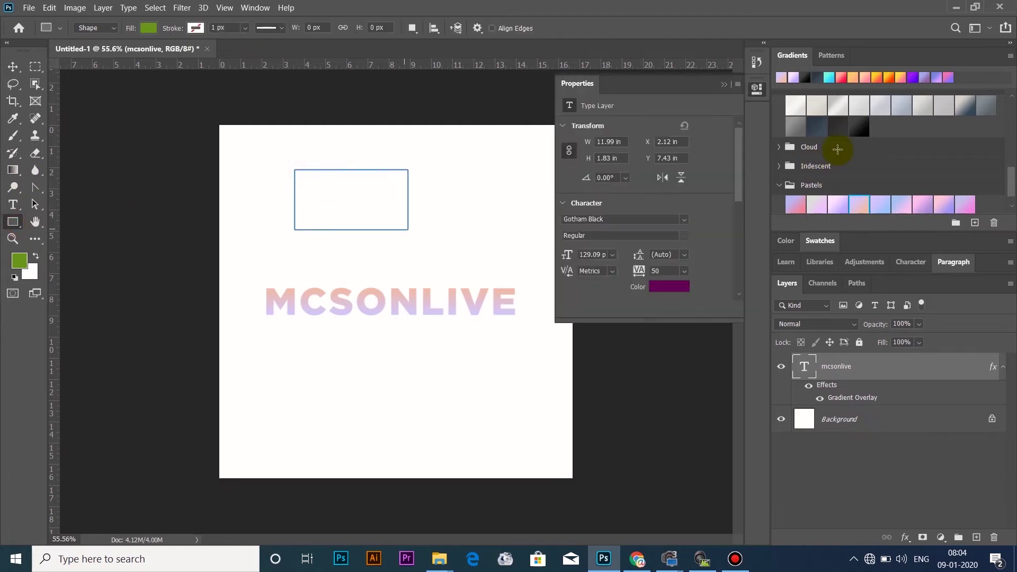
pyautogui.click(889, 77)
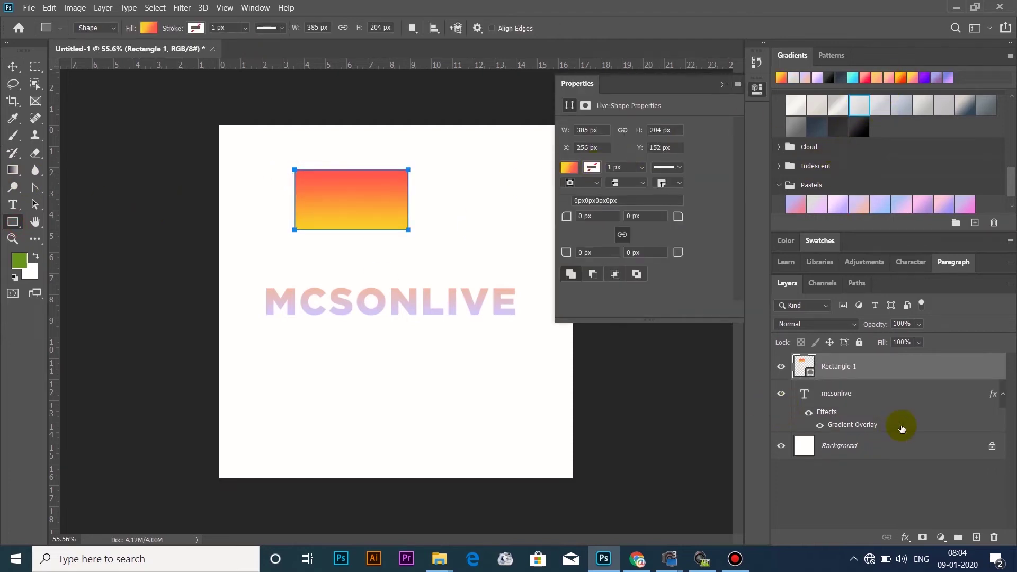
# Move MCSONLIVE lower and give it an orange-yellow gradient overlay.
pyautogui.click(12, 67)
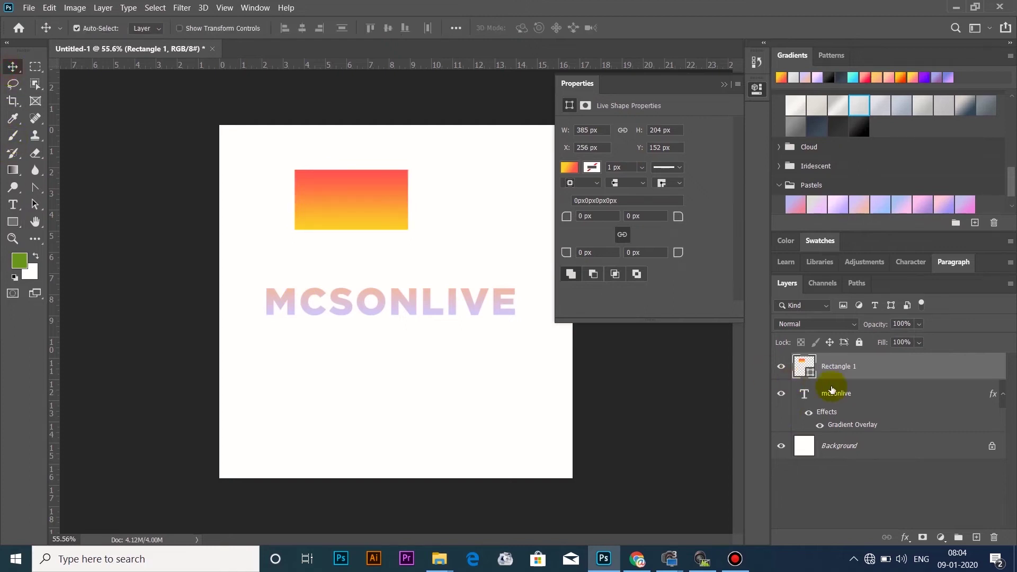
pyautogui.moveTo(367, 311); pyautogui.dragTo(373, 326)
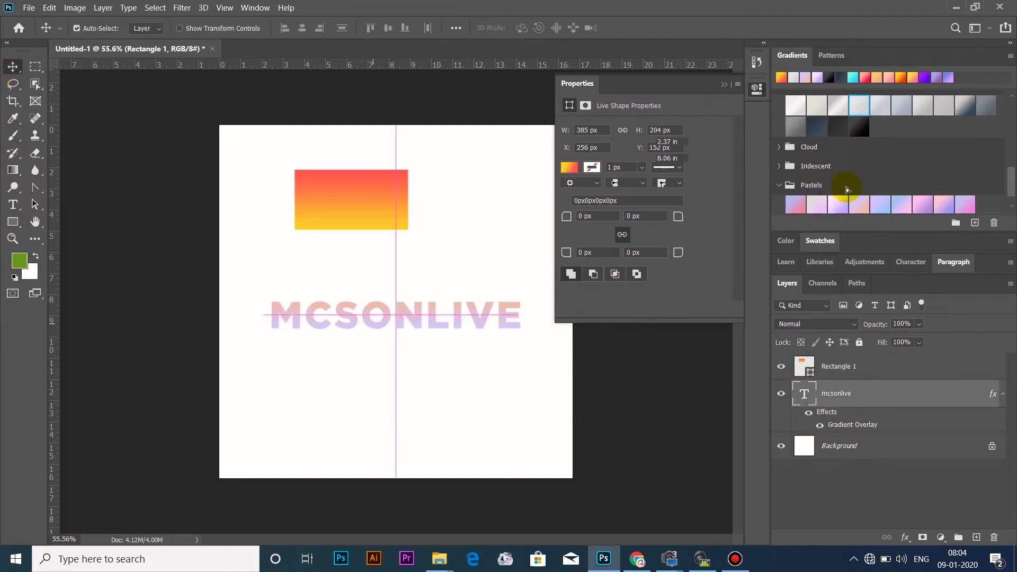
pyautogui.click(817, 205)
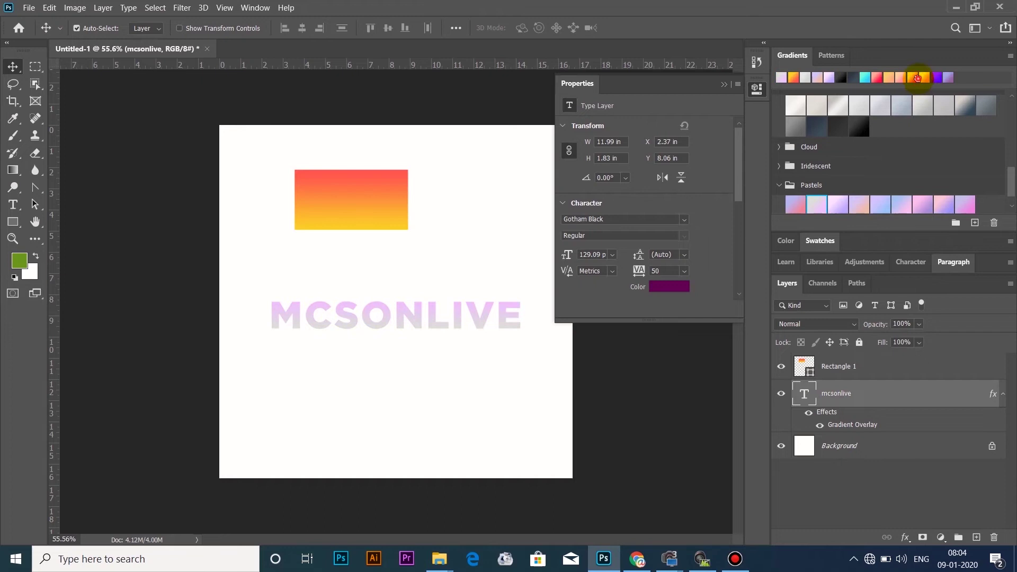
pyautogui.click(917, 80)
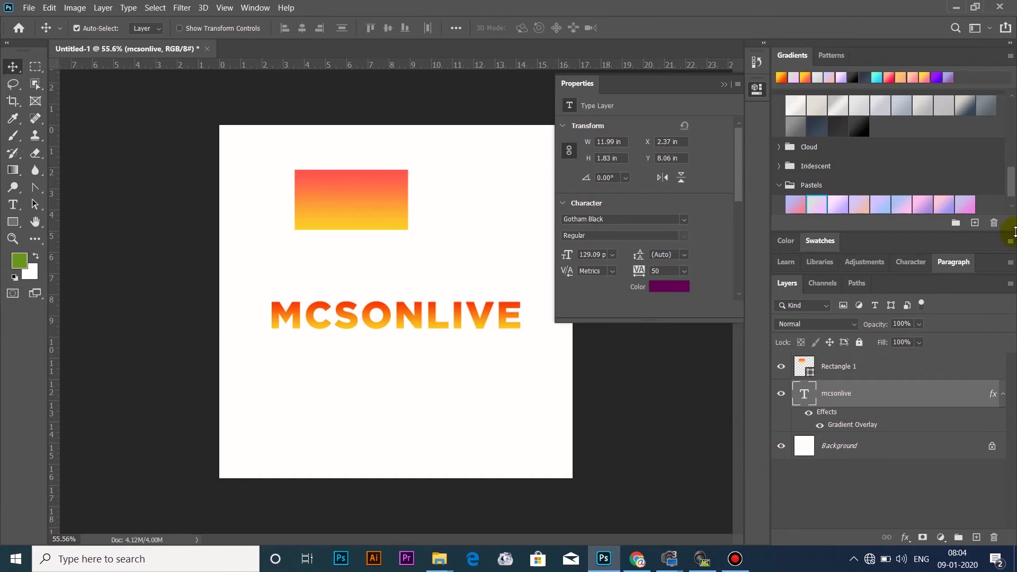
pyautogui.scroll(-1, 1008, 185)
pyautogui.moveTo(429, 334); pyautogui.dragTo(432, 347)
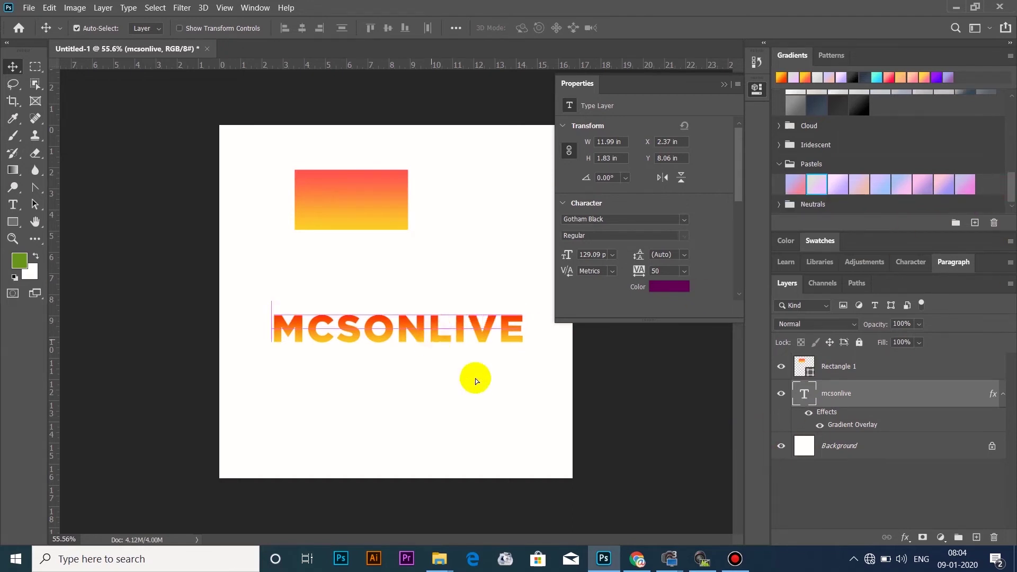
pyautogui.click(473, 377)
# Hide the gradient overlay, try yellow pattern presets on the text, and shift it slightly.
pyautogui.click(823, 55)
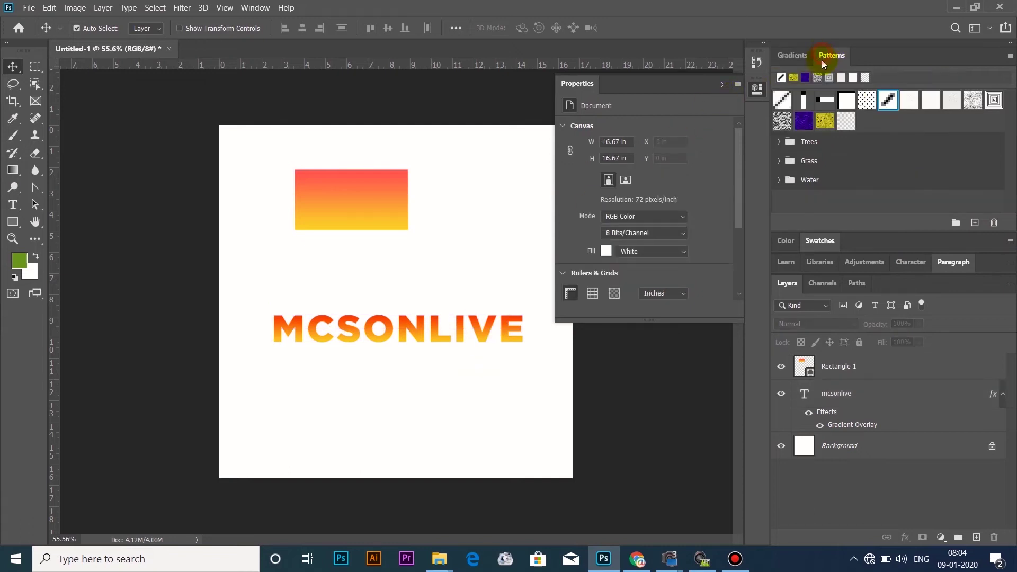
pyautogui.click(782, 123)
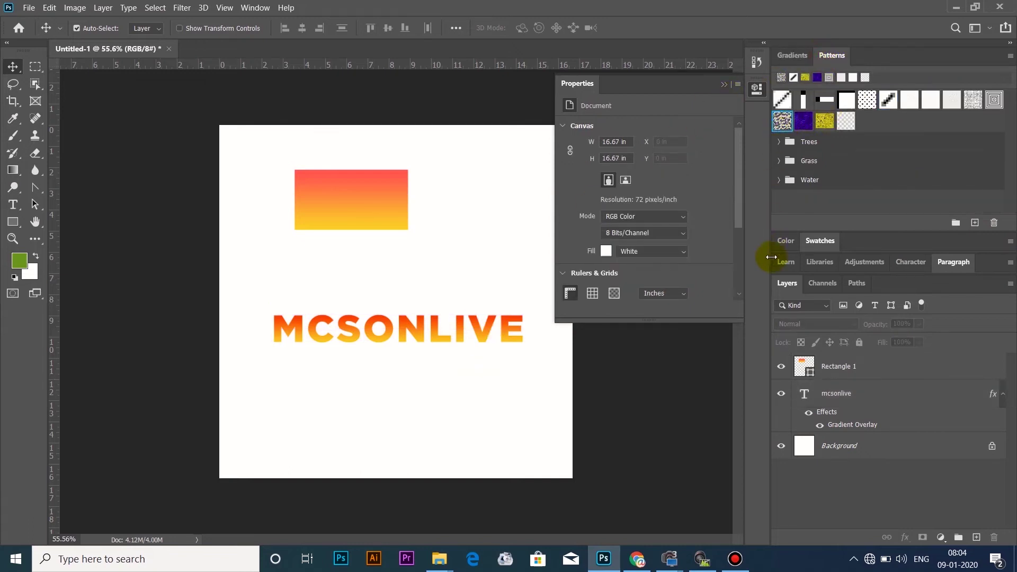
pyautogui.click(821, 426)
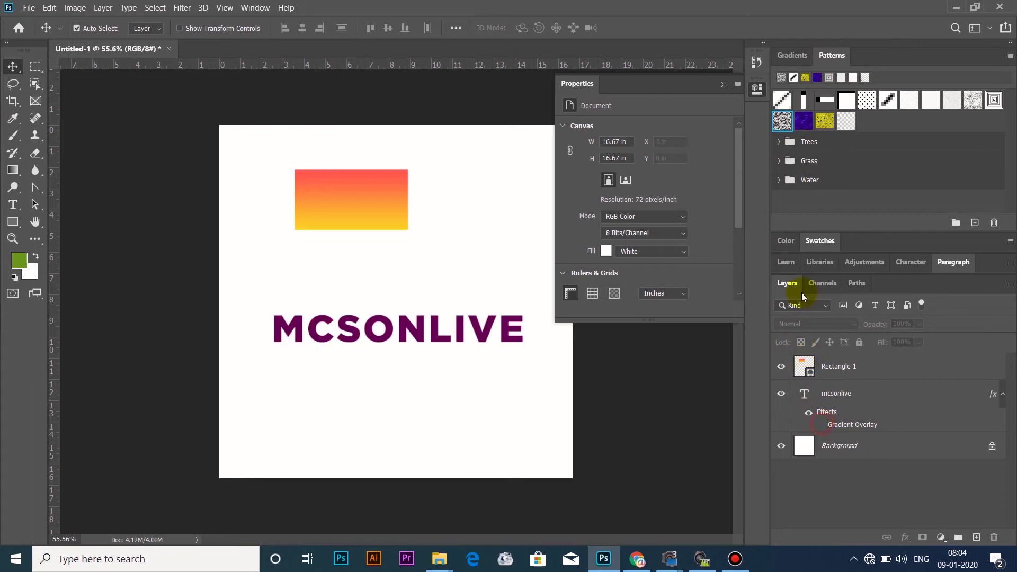
pyautogui.click(867, 101)
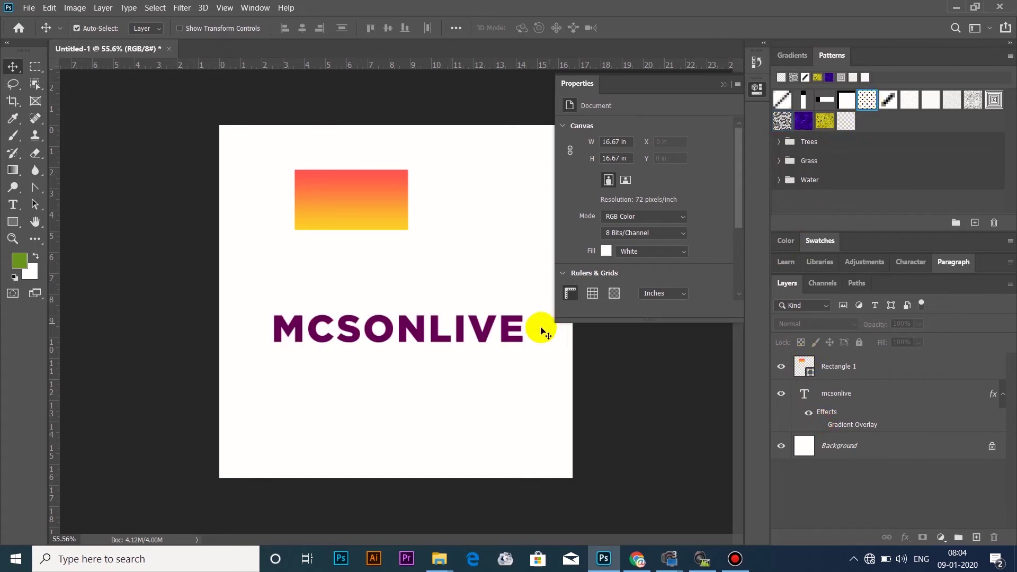
pyautogui.moveTo(538, 332)
pyautogui.mouseDown()
pyautogui.moveTo(493, 336)
pyautogui.moveTo(529, 339)
pyautogui.mouseUp()
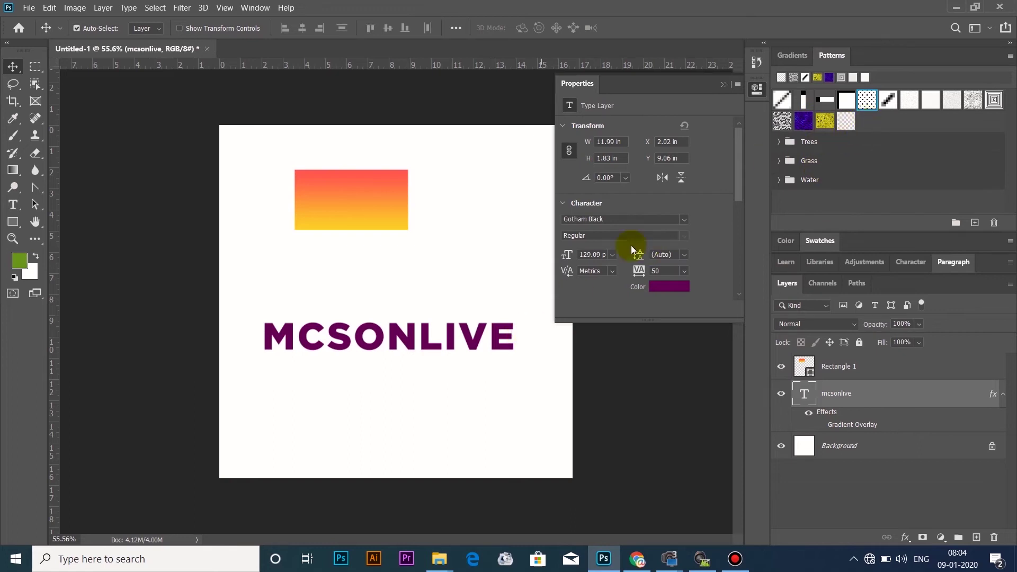
# Switch the pattern overlay from textured to diagonal lines to dots, then enlarge the text to about 112%.
pyautogui.click(782, 123)
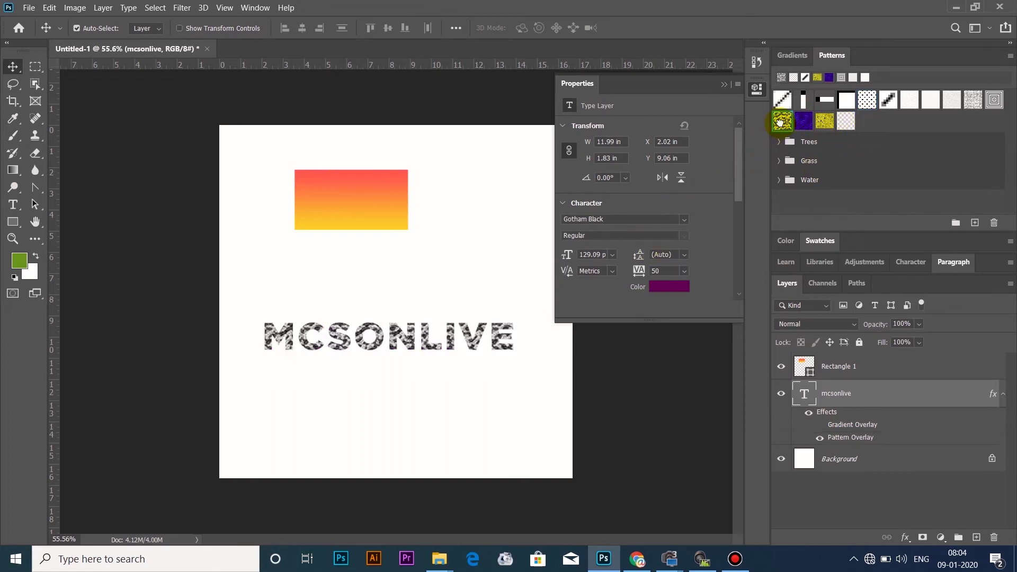
pyautogui.click(783, 100)
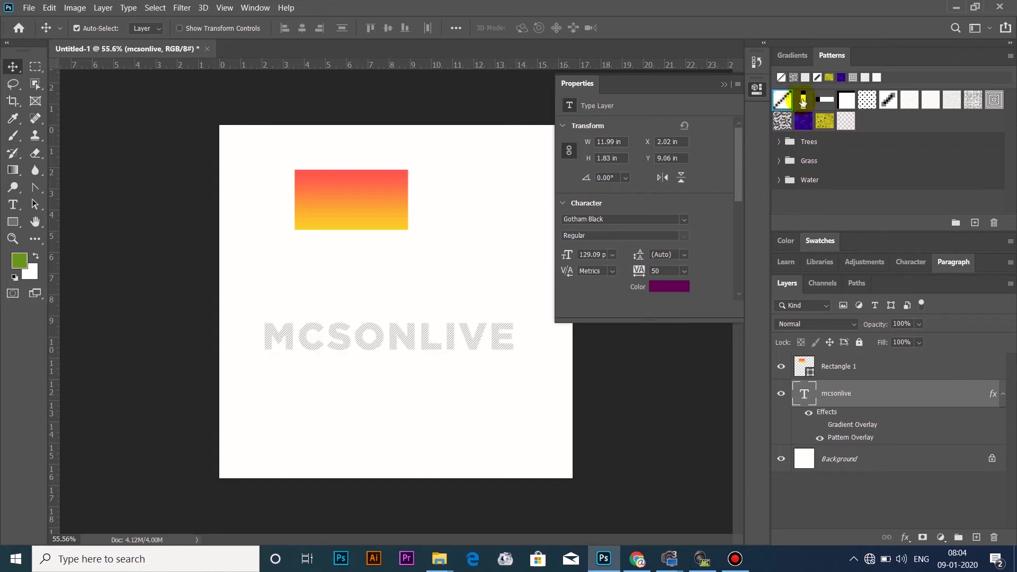
pyautogui.click(870, 105)
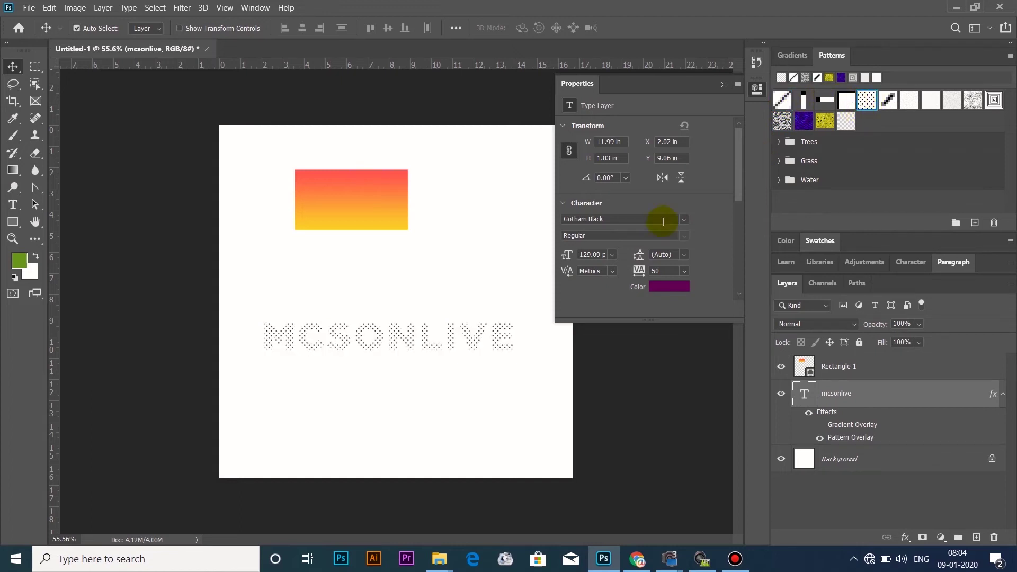
pyautogui.hotkey('ctrl', 't')
pyautogui.moveTo(518, 314); pyautogui.dragTo(542, 301)
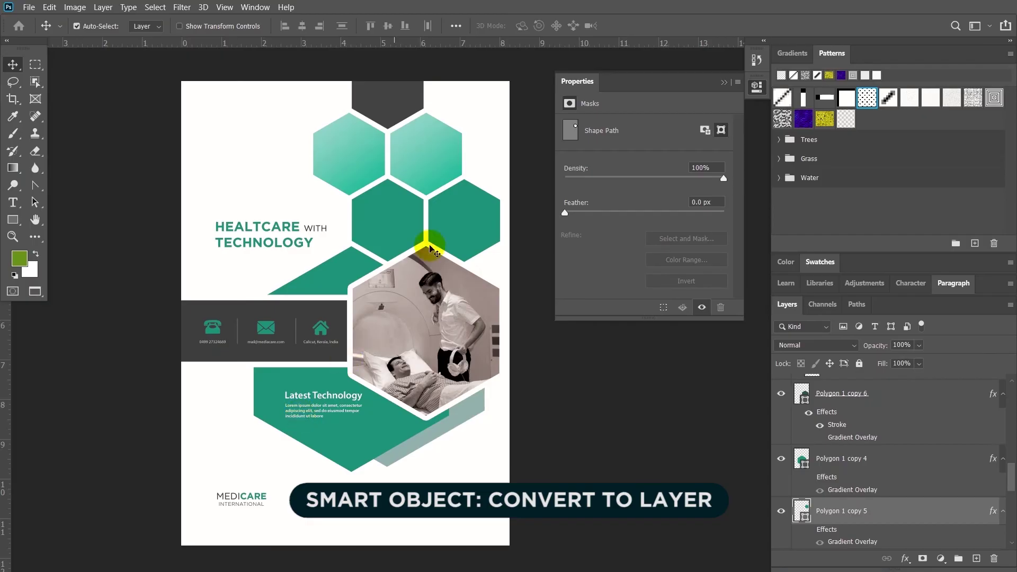
# Combine the hexagons and MRI photo into an MRI-Scanning smart object and leave full-screen mode.
pyautogui.moveTo(510, 110); pyautogui.dragTo(370, 470)
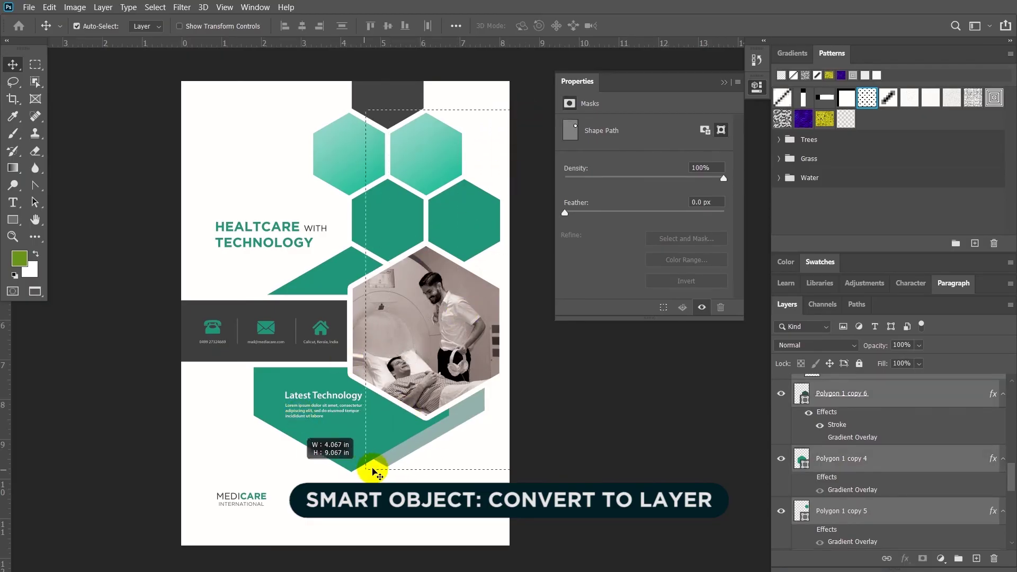
pyautogui.moveTo(391, 407); pyautogui.dragTo(420, 390)
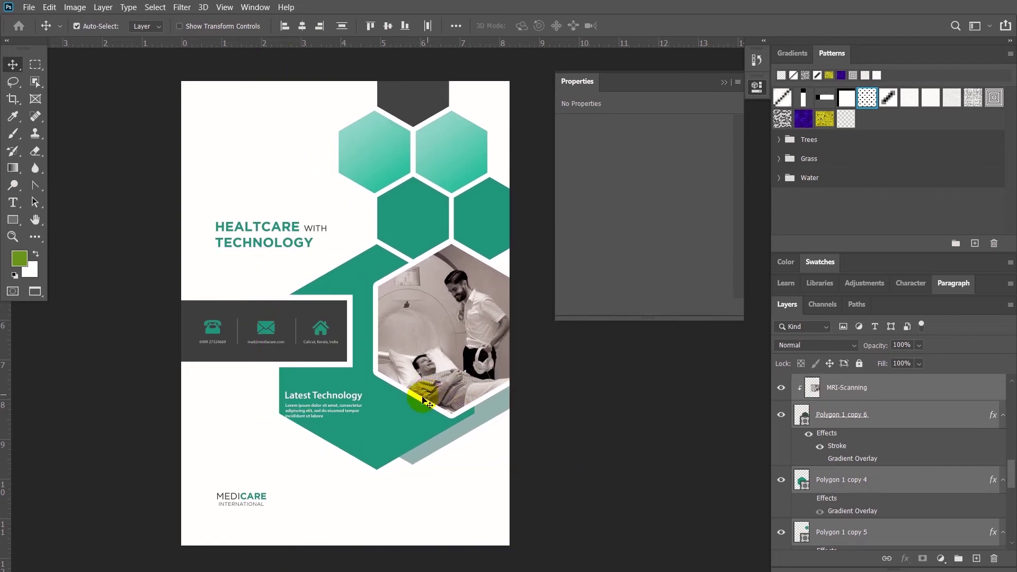
pyautogui.hotkey('ctrl', 'z')
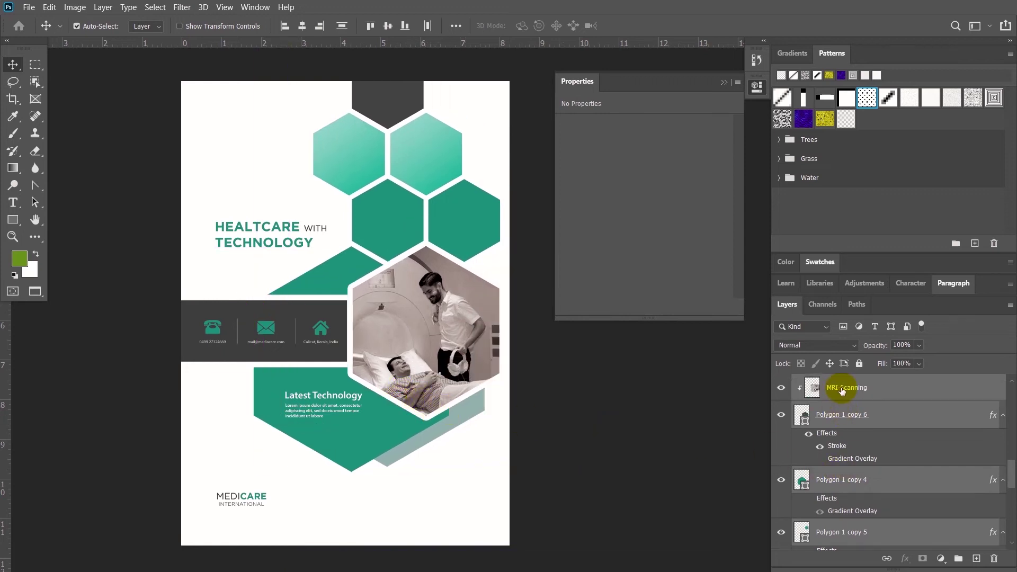
pyautogui.rightClick(841, 390)
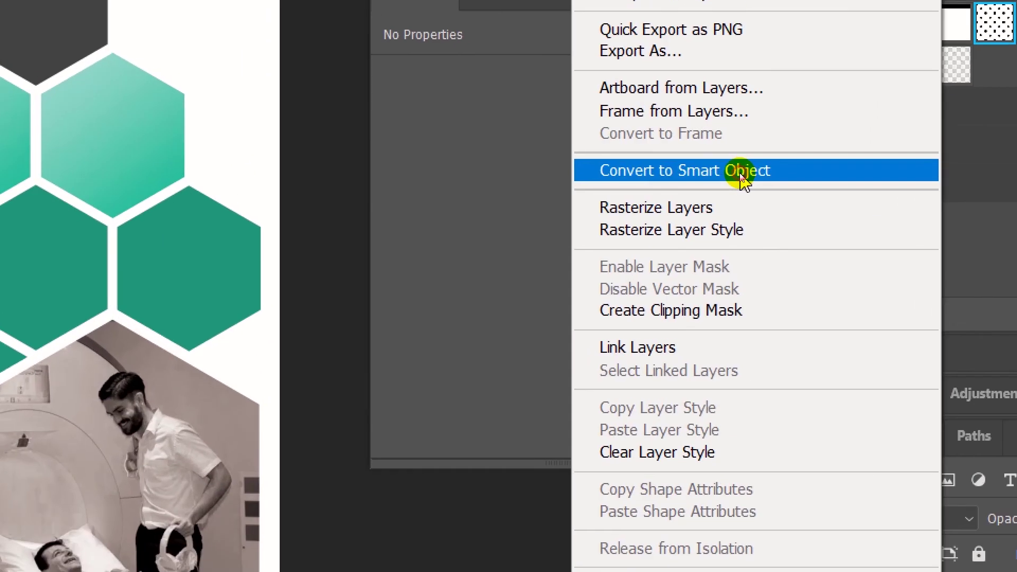
pyautogui.click(741, 175)
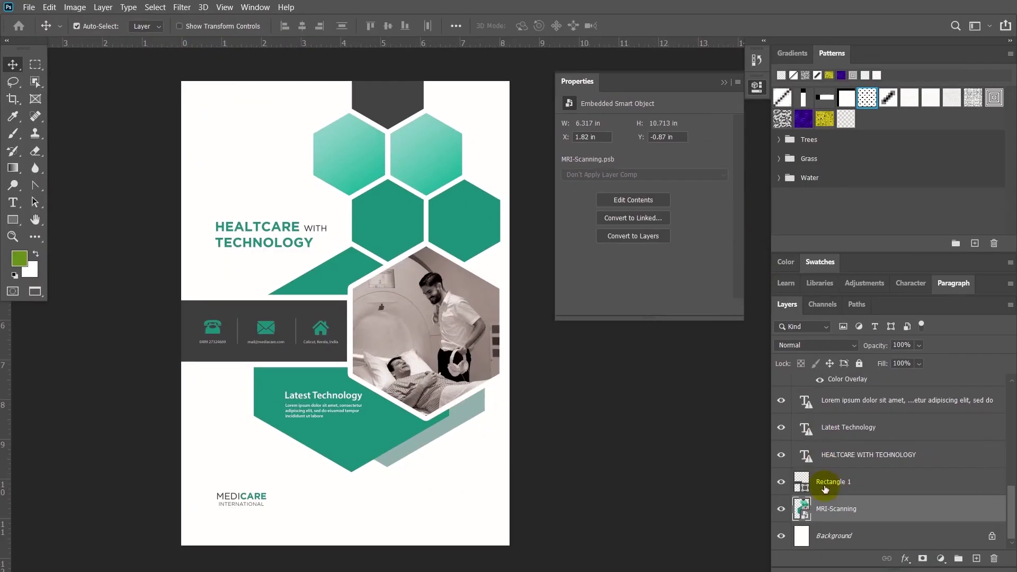
pyautogui.click(781, 509)
pyautogui.click(781, 509)
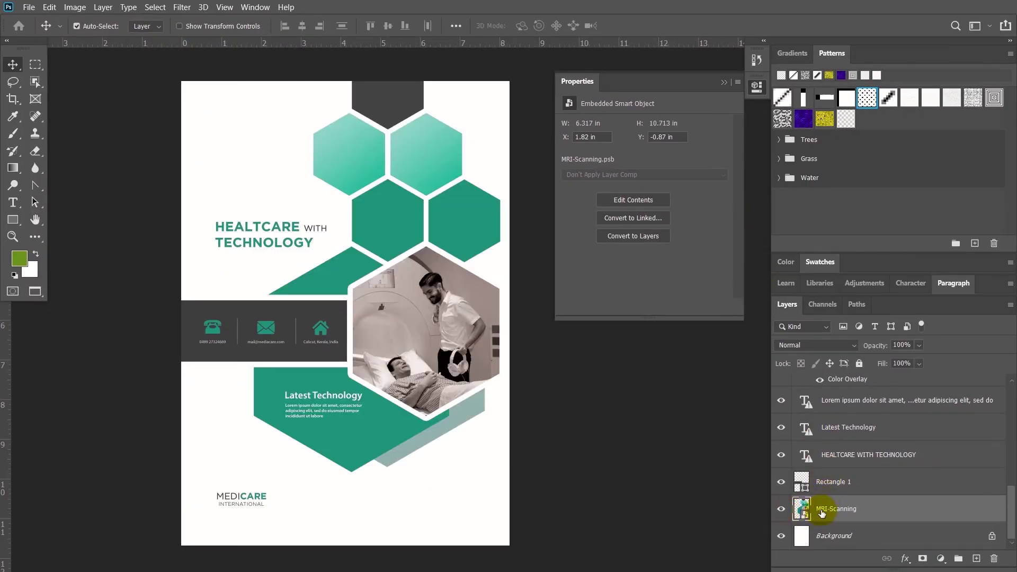
pyautogui.hotkey('shift', 'f')
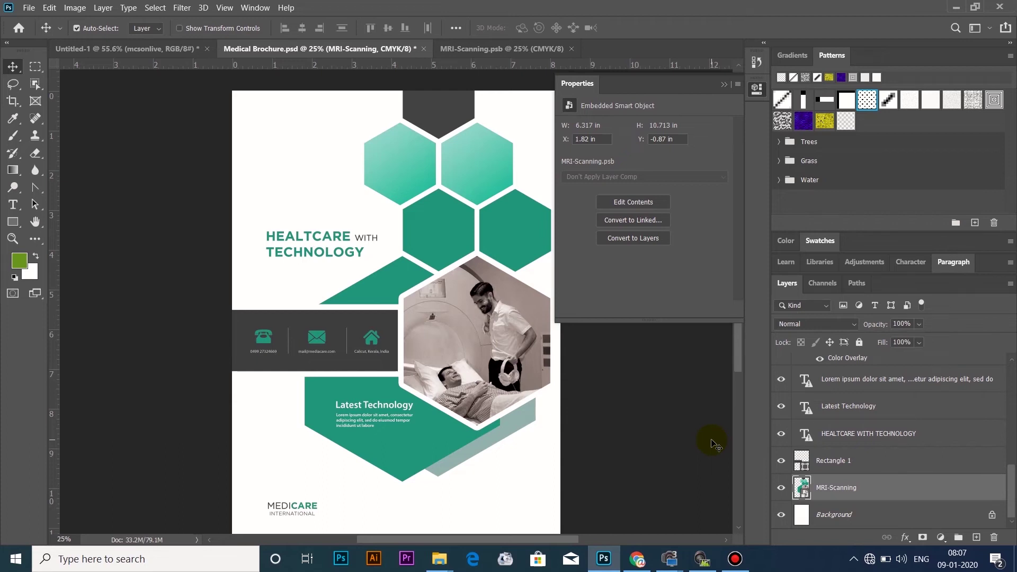
# Convert the MRI-Scanning smart object back into a layer group and inspect its layers.
pyautogui.rightClick(822, 492)
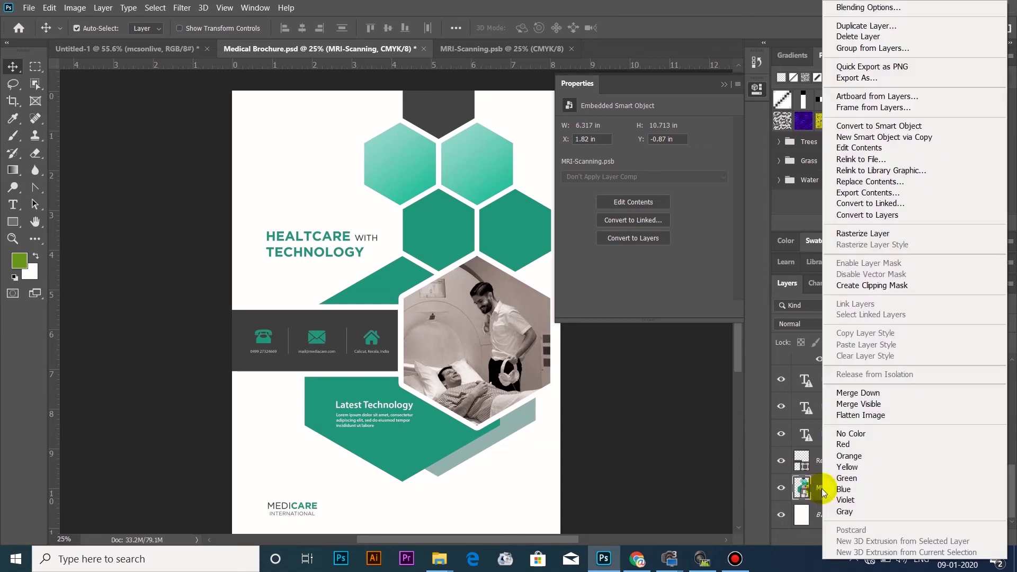
pyautogui.click(876, 216)
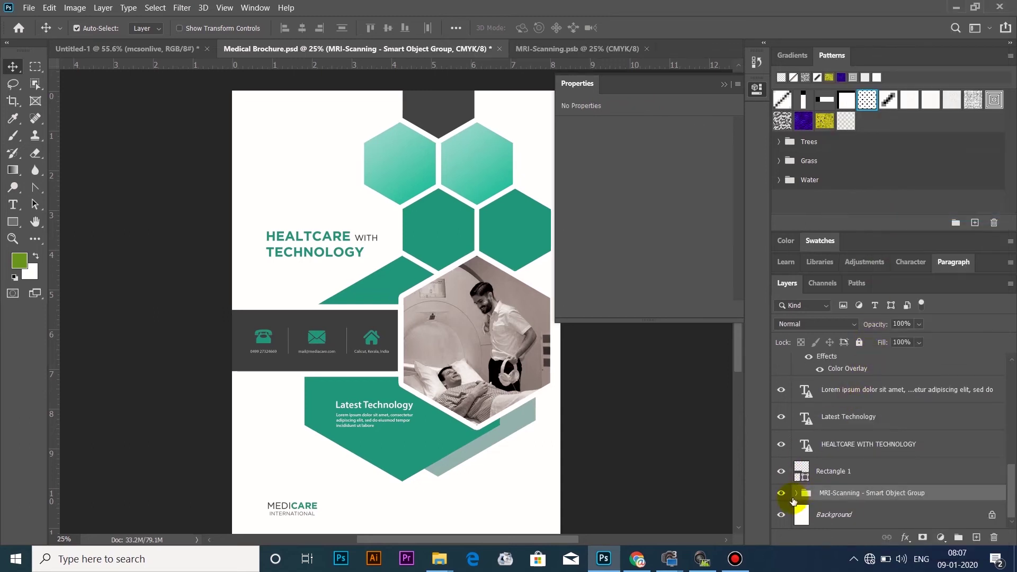
pyautogui.click(796, 494)
pyautogui.scroll(-3, 804, 443)
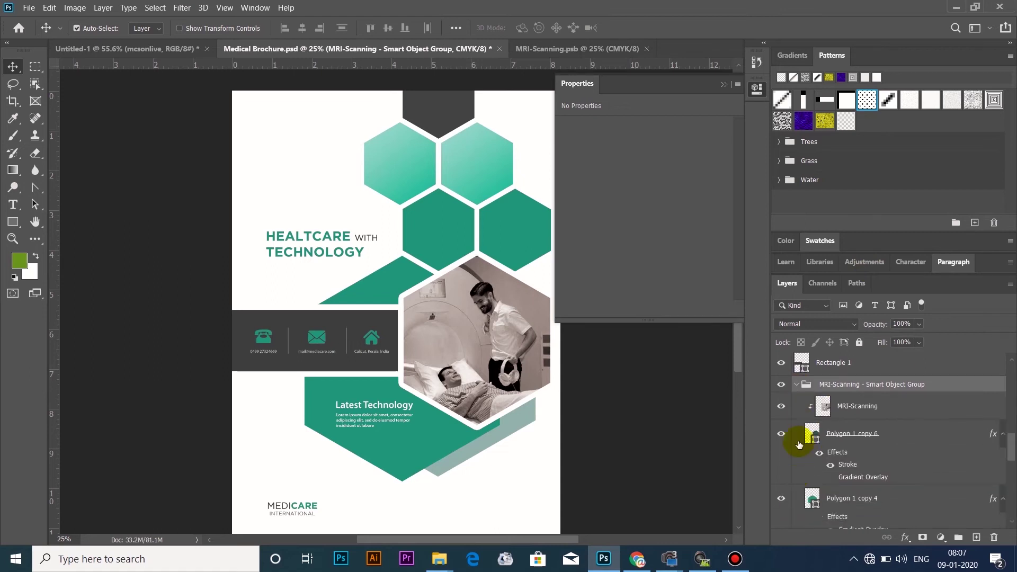
pyautogui.click(799, 391)
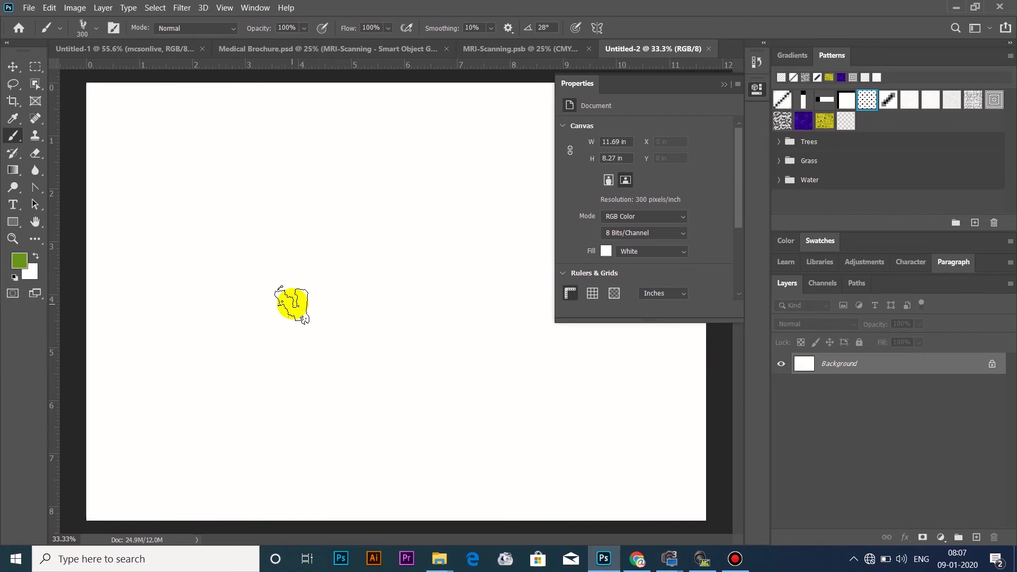
# Paint strokes on the Untitled-2 canvas, then rotate the brush tip angle with the arrow keys.
pyautogui.moveTo(246, 325)
pyautogui.mouseDown()
pyautogui.moveTo(283, 288)
pyautogui.moveTo(236, 333)
pyautogui.moveTo(304, 308)
pyautogui.moveTo(267, 341)
pyautogui.moveTo(324, 323)
pyautogui.moveTo(300, 344)
pyautogui.moveTo(299, 370)
pyautogui.moveTo(376, 320)
pyautogui.moveTo(342, 329)
pyautogui.moveTo(351, 316)
pyautogui.moveTo(355, 337)
pyautogui.moveTo(366, 339)
pyautogui.moveTo(399, 320)
pyautogui.moveTo(372, 361)
pyautogui.moveTo(399, 309)
pyautogui.moveTo(338, 396)
pyautogui.moveTo(395, 298)
pyautogui.moveTo(326, 389)
pyautogui.moveTo(370, 311)
pyautogui.moveTo(309, 392)
pyautogui.moveTo(377, 300)
pyautogui.moveTo(317, 384)
pyautogui.moveTo(340, 325)
pyautogui.moveTo(286, 386)
pyautogui.moveTo(315, 347)
pyautogui.moveTo(320, 359)
pyautogui.moveTo(302, 380)
pyautogui.moveTo(358, 319)
pyautogui.moveTo(312, 396)
pyautogui.moveTo(375, 323)
pyautogui.moveTo(386, 335)
pyautogui.moveTo(326, 416)
pyautogui.moveTo(395, 347)
pyautogui.moveTo(335, 402)
pyautogui.moveTo(360, 408)
pyautogui.moveTo(397, 378)
pyautogui.moveTo(386, 291)
pyautogui.moveTo(362, 252)
pyautogui.moveTo(311, 267)
pyautogui.moveTo(225, 336)
pyautogui.moveTo(231, 302)
pyautogui.moveTo(194, 340)
pyautogui.mouseUp()
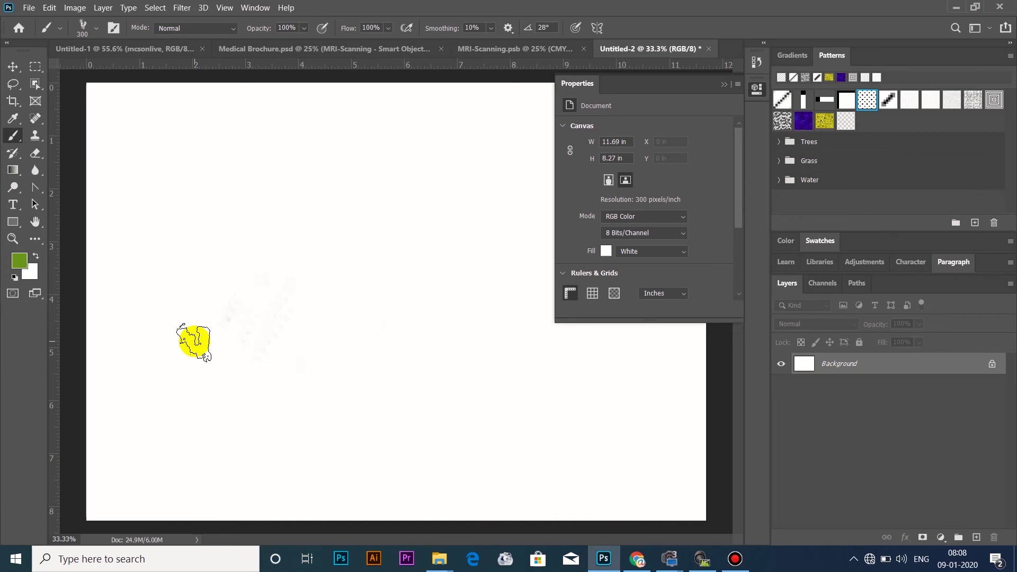
pyautogui.hotkey('shift', 'Right')
pyautogui.hotkey('shift', 'Right')
pyautogui.press('Right')
pyautogui.press('Right')
pyautogui.press('Right')
pyautogui.press('Right')
pyautogui.press('Right')
pyautogui.press('Right')
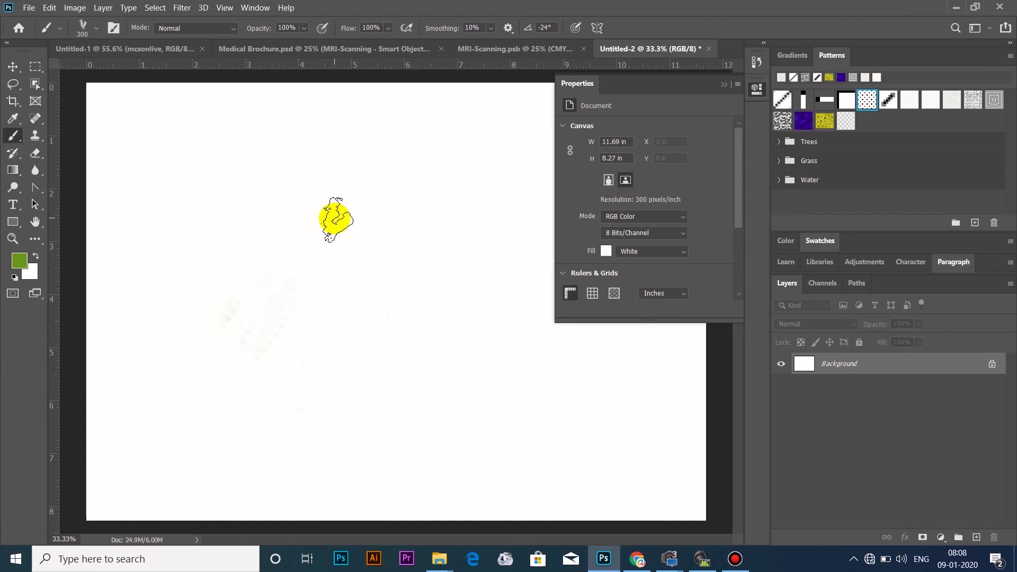
pyautogui.press('Left')
pyautogui.press('Left')
pyautogui.press('Left')
pyautogui.press('Left')
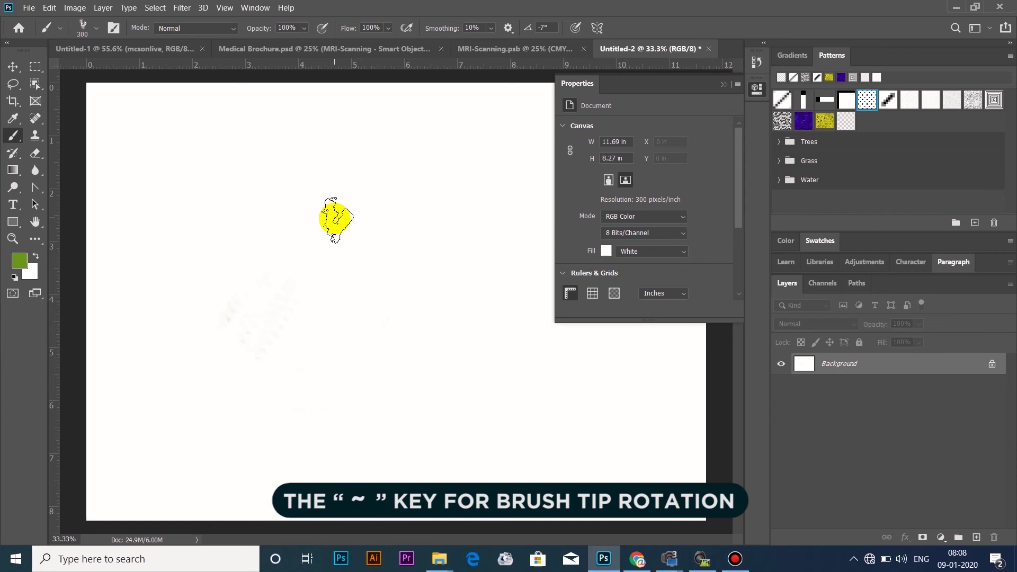
pyautogui.press('Left')
pyautogui.press('Left')
pyautogui.press('Left')
pyautogui.press('Left')
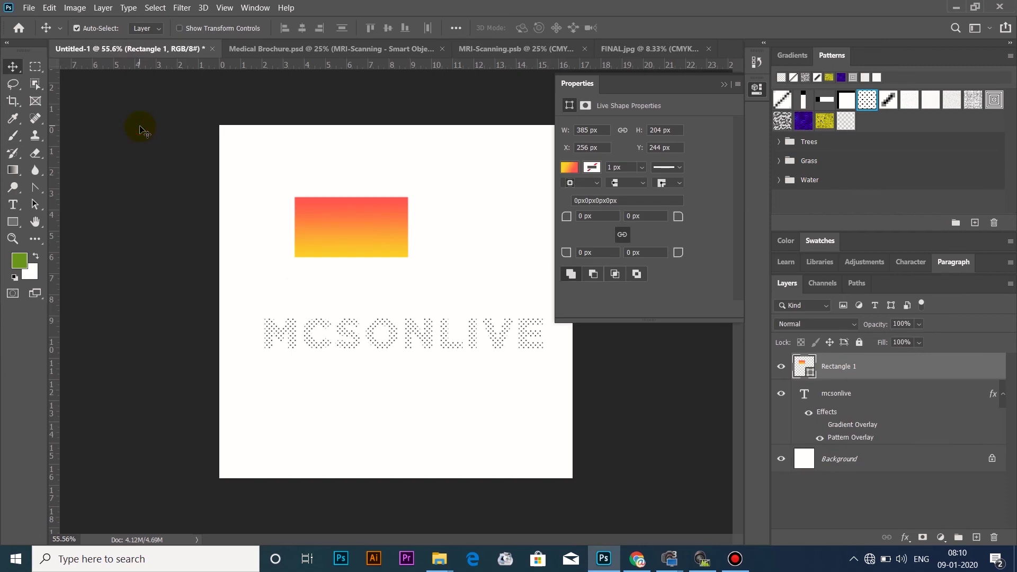
# Close Medical Brochure, MRI-Scanning and FINAL.jpg with Close Others, discarding the brochure's changes.
pyautogui.rightClick(161, 50)
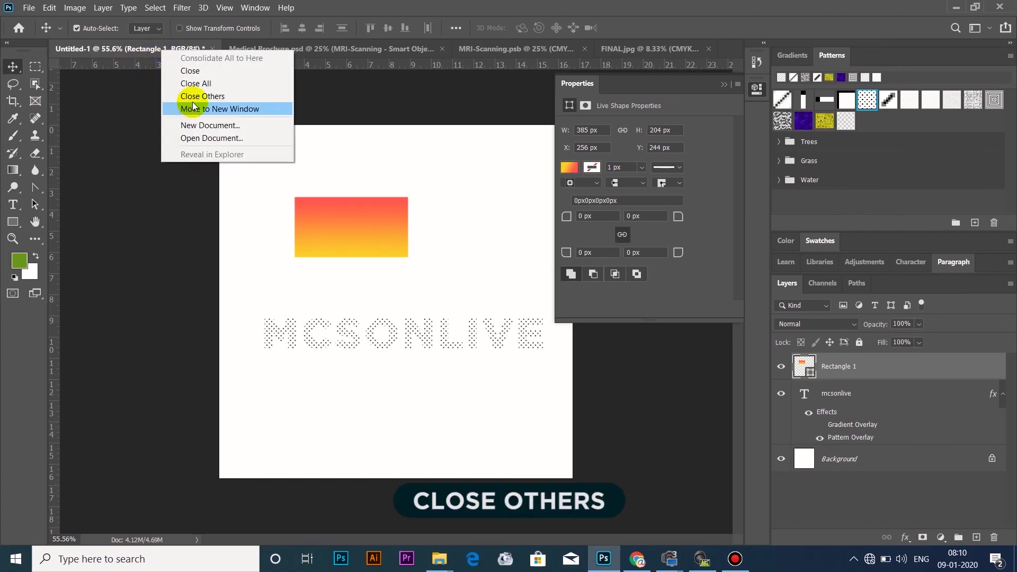
pyautogui.click(154, 120)
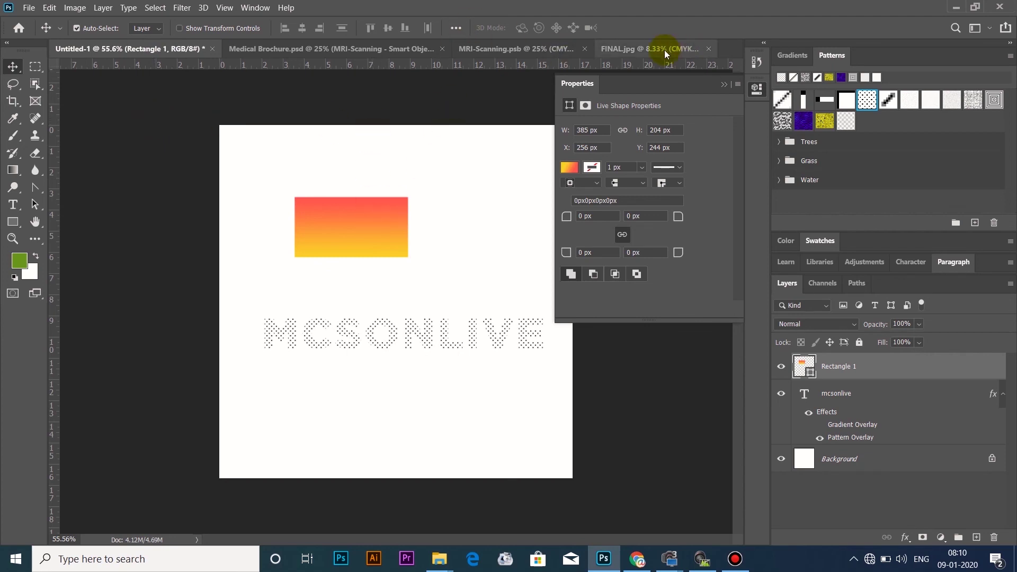
pyautogui.rightClick(126, 52)
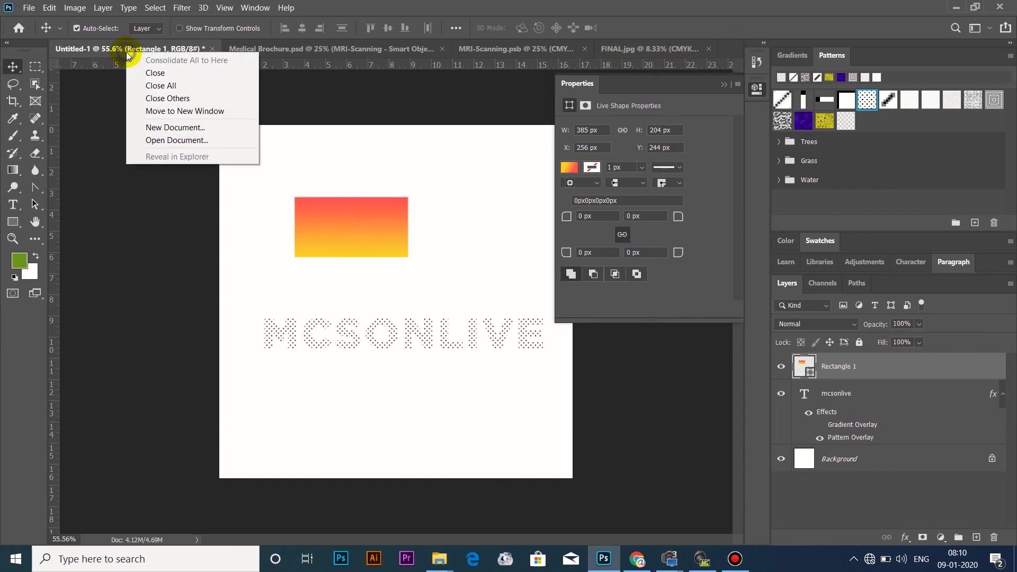
pyautogui.click(156, 103)
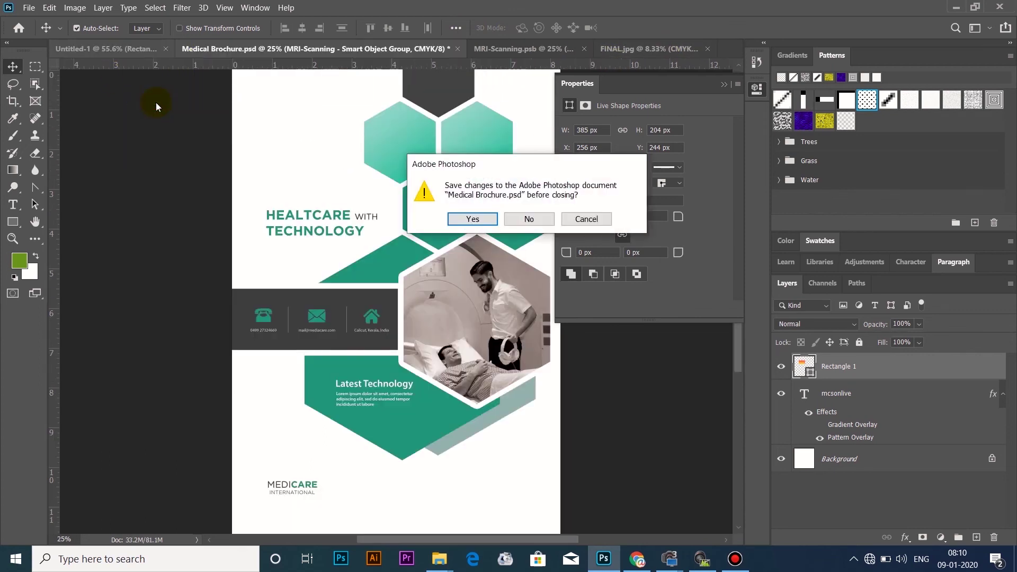
pyautogui.click(542, 221)
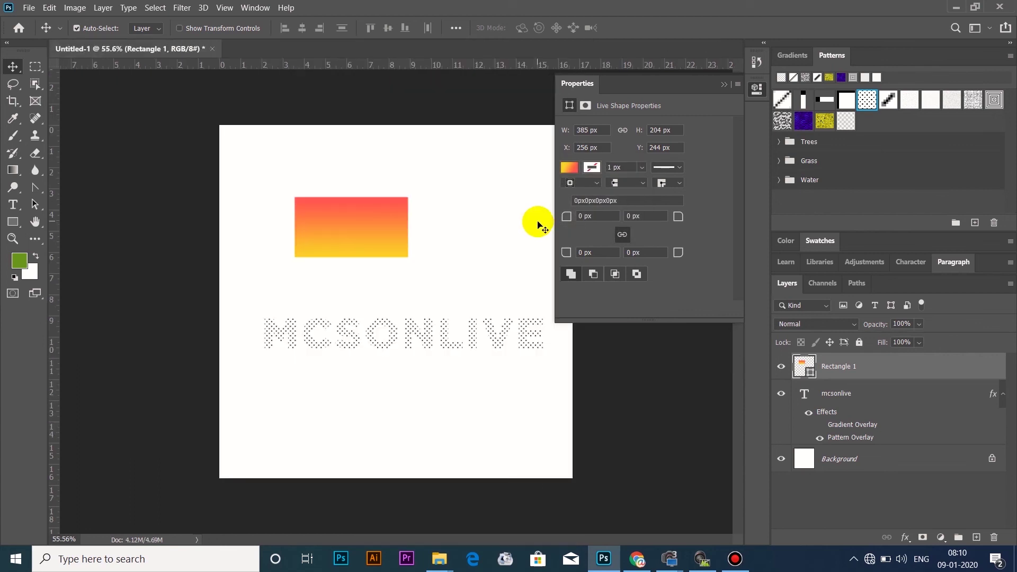
pyautogui.click(31, 8)
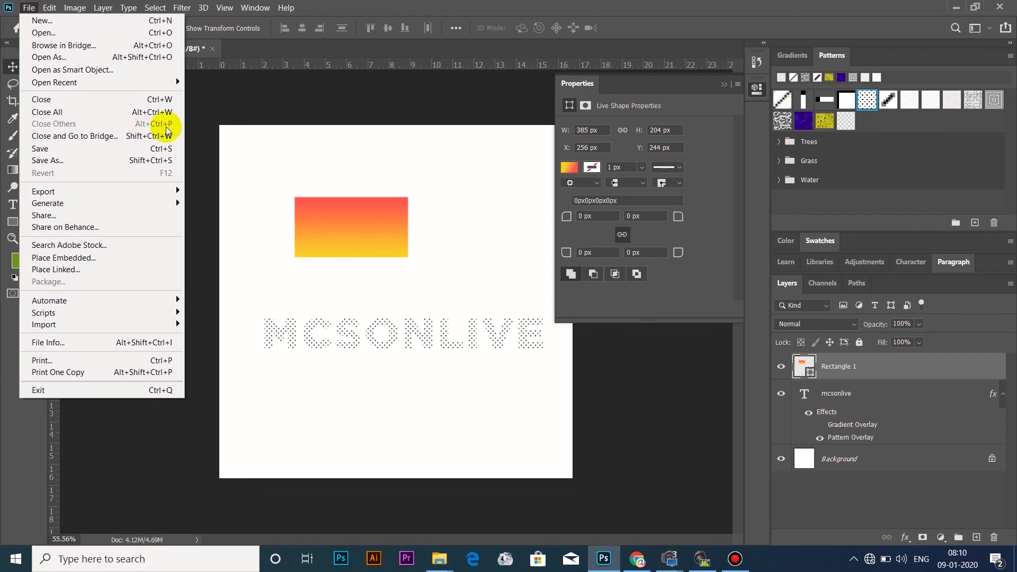
pyautogui.click(241, 136)
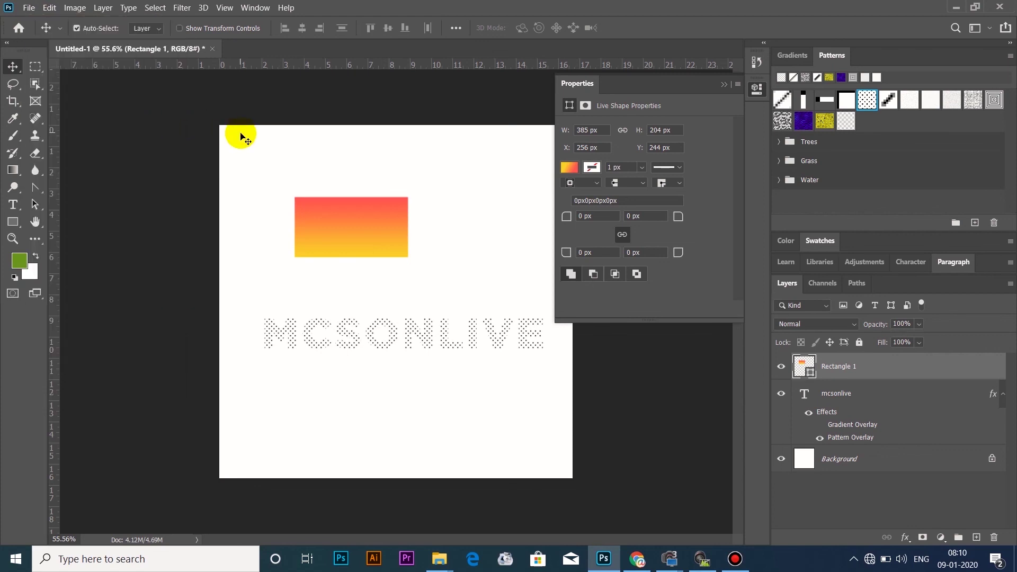